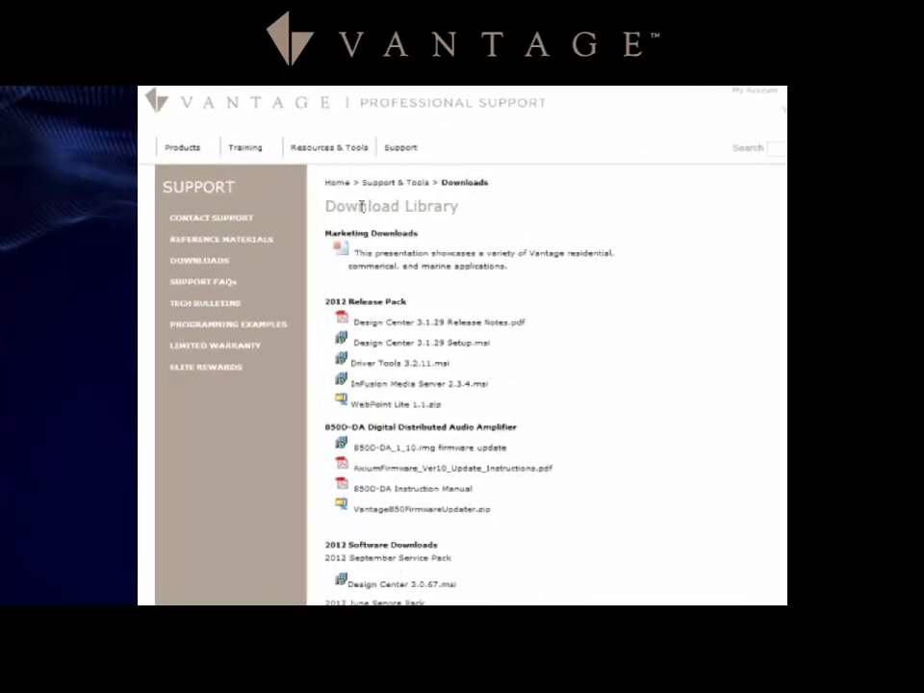
Browse the Vantage support site's Download Library for the available Design Center software releases.
click(401, 149)
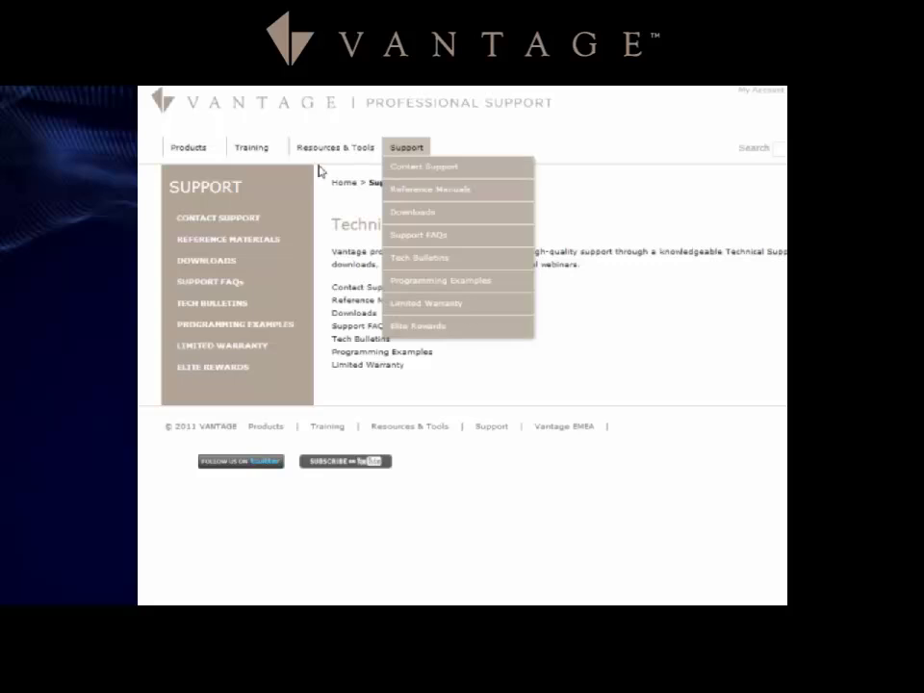
click(358, 316)
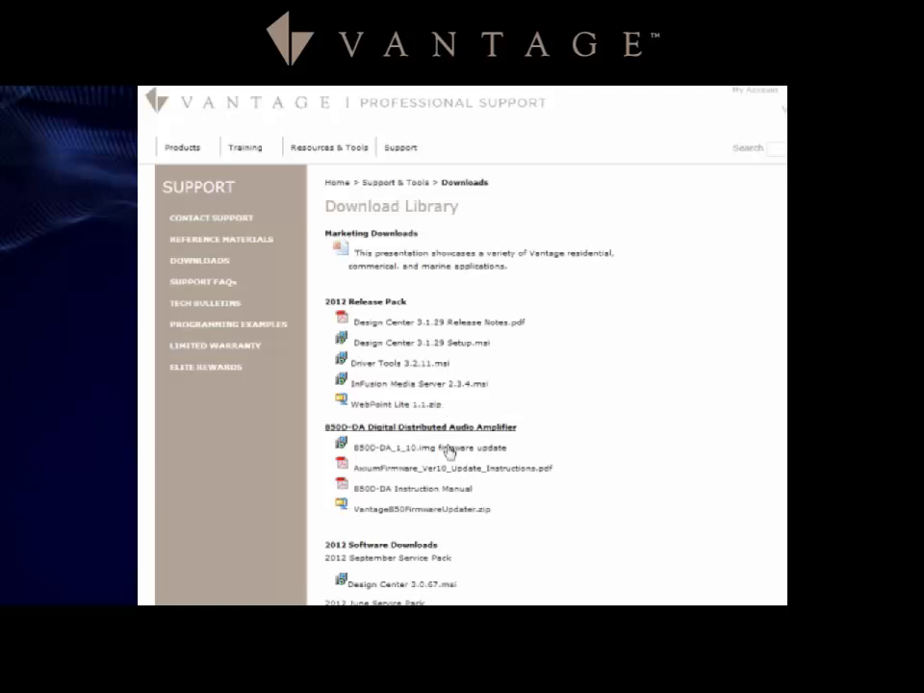
scroll(480, 460, down, 7)
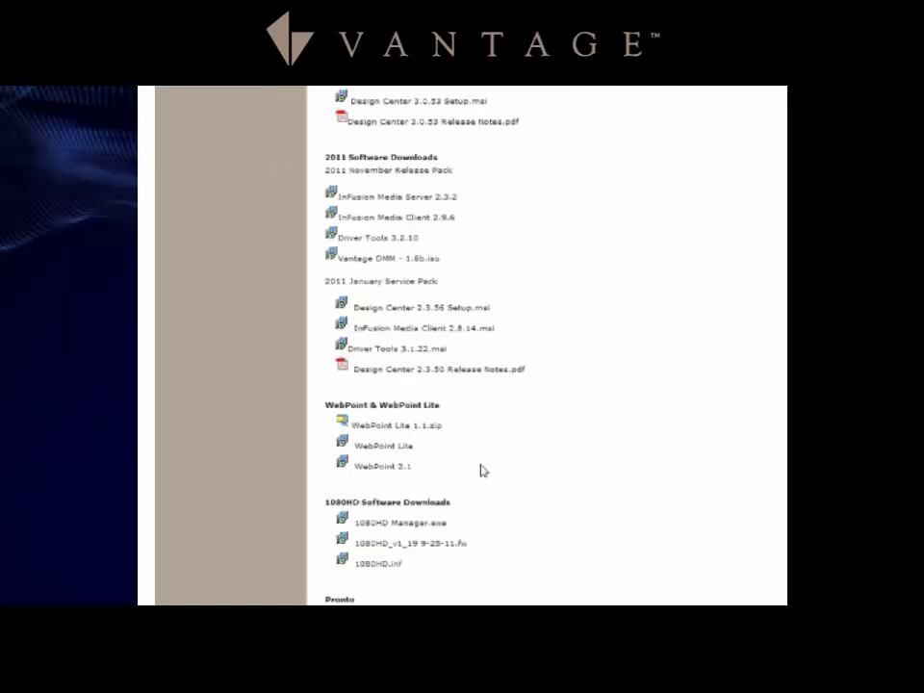
scroll(477, 463, up, 10)
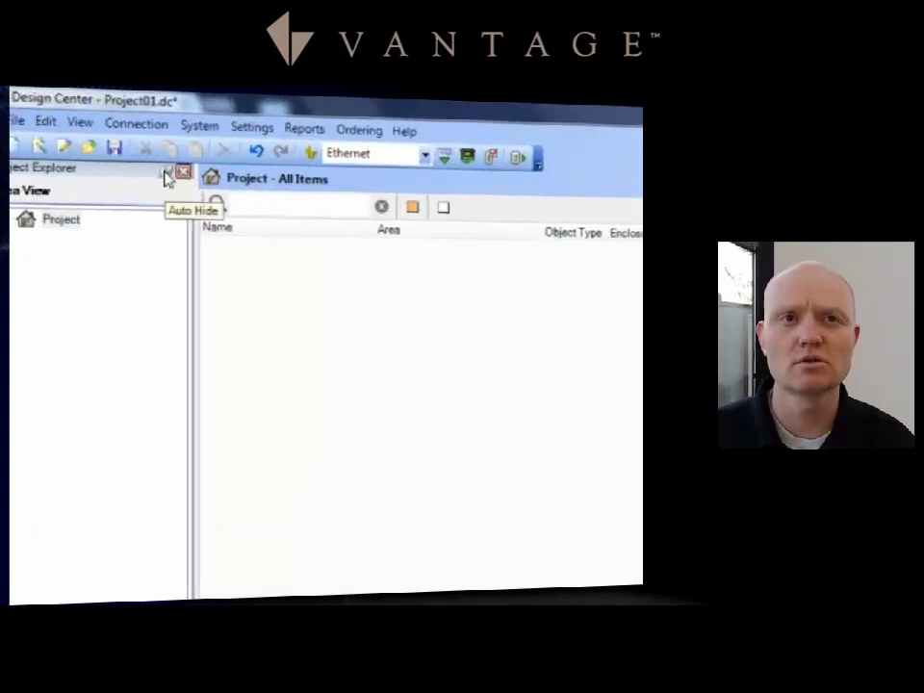
Set the InFusion controller's connection IP address to 192.168.1.40.
click(130, 124)
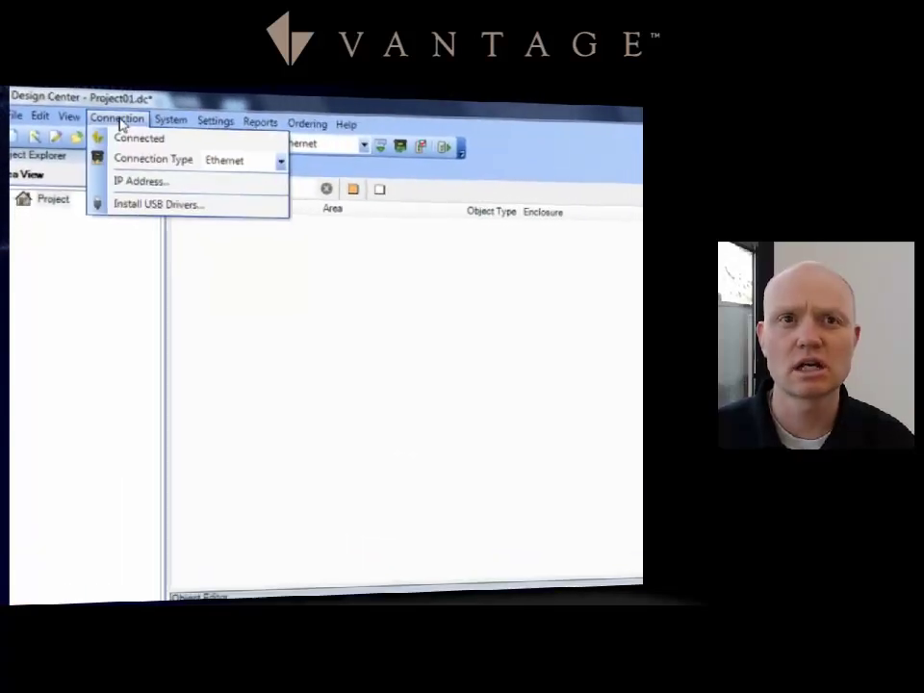
click(158, 193)
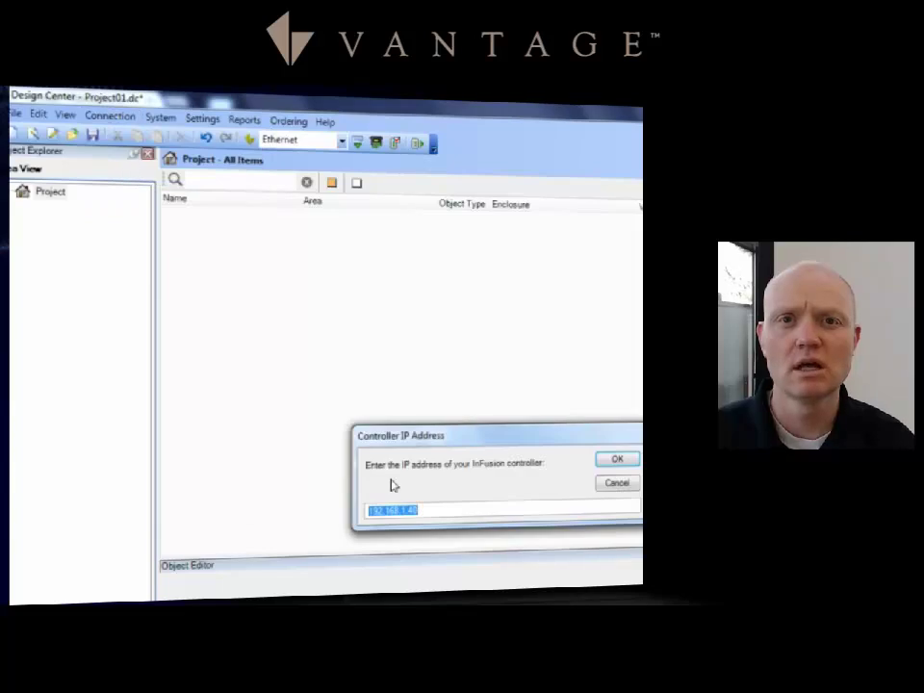
click(442, 513)
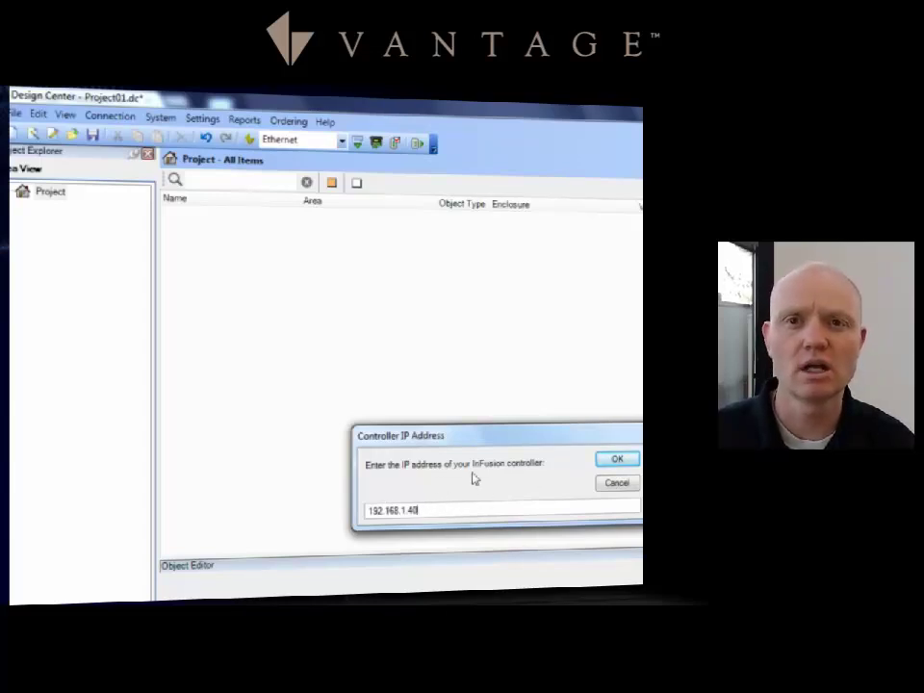
click(623, 462)
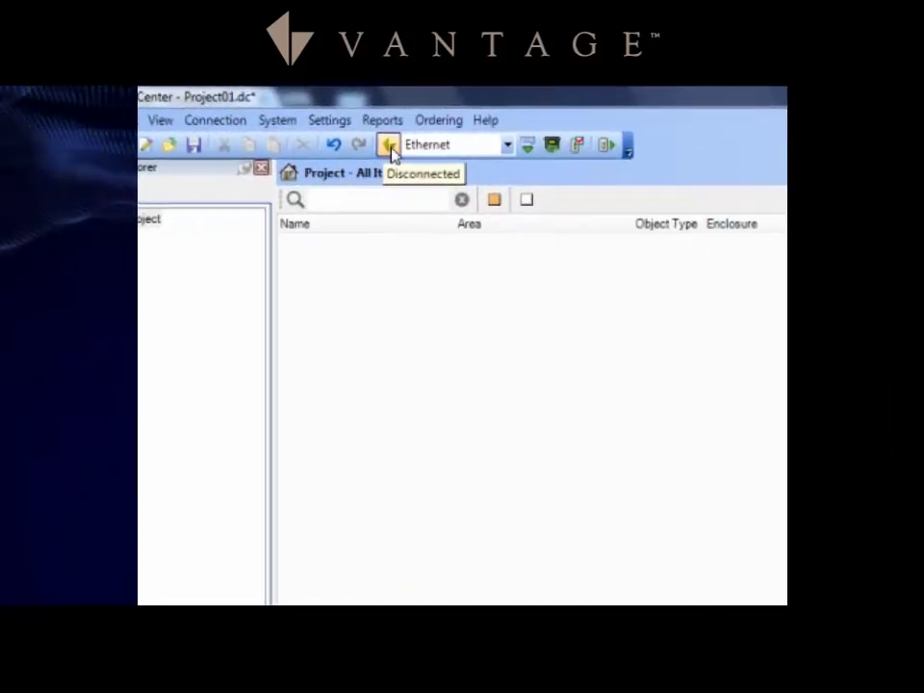
Connect to the controller and keep Ethernet as the connection type.
click(390, 149)
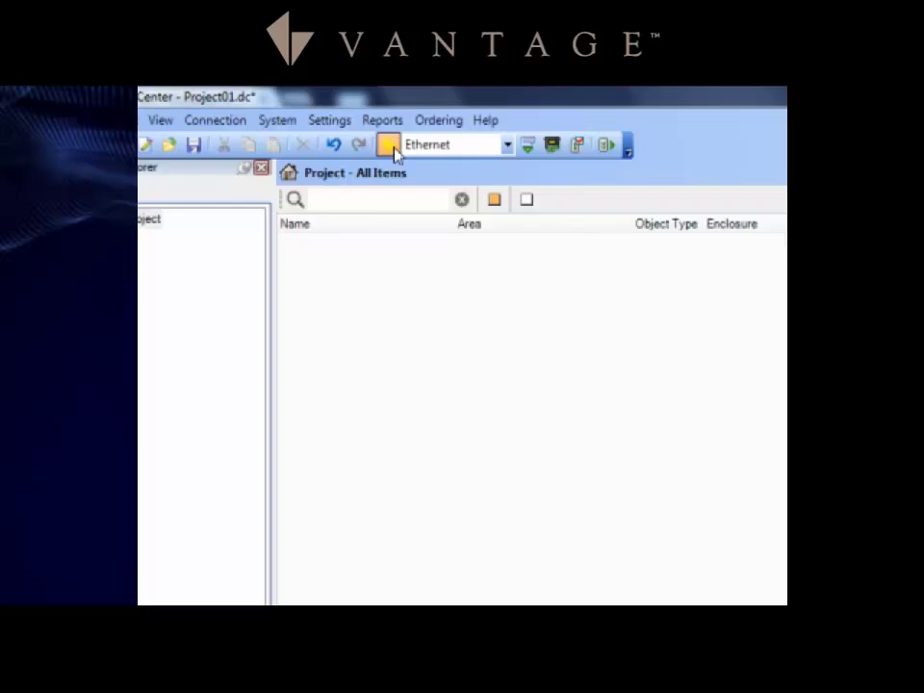
click(508, 145)
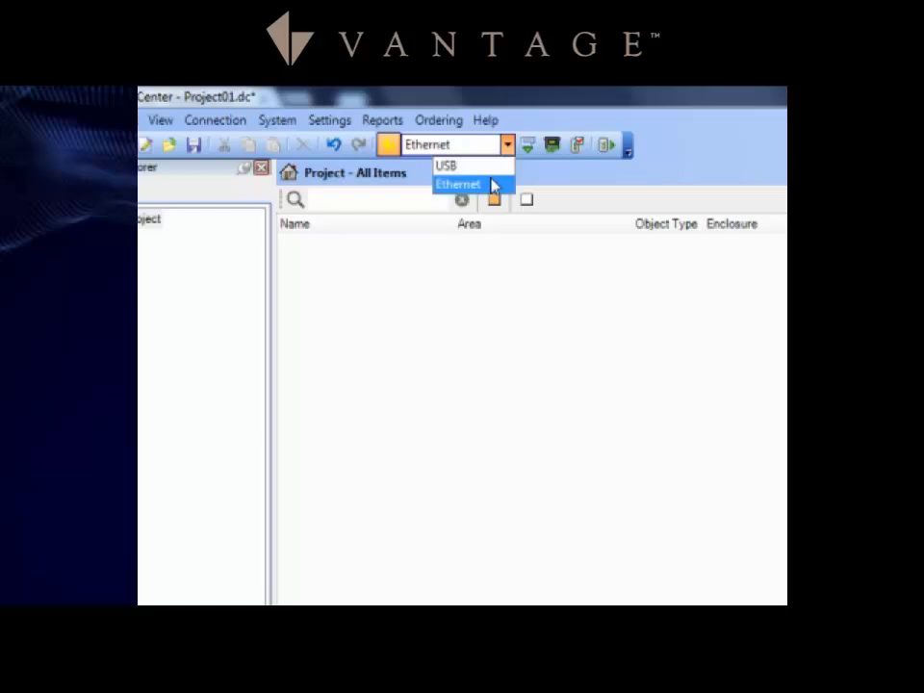
click(488, 186)
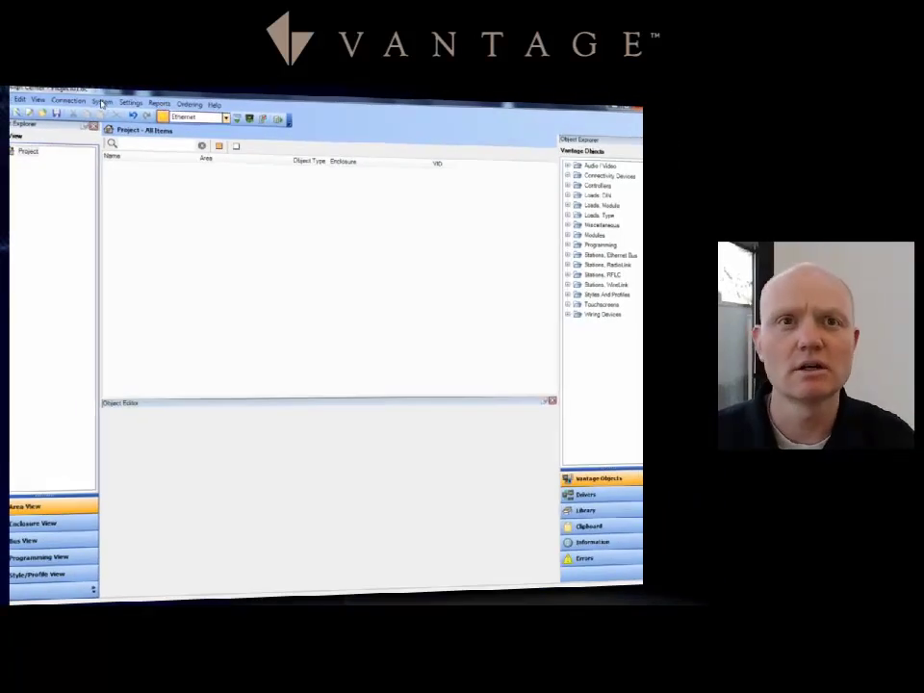
Replace the default job name in the project information with the name of the client's residence.
click(129, 102)
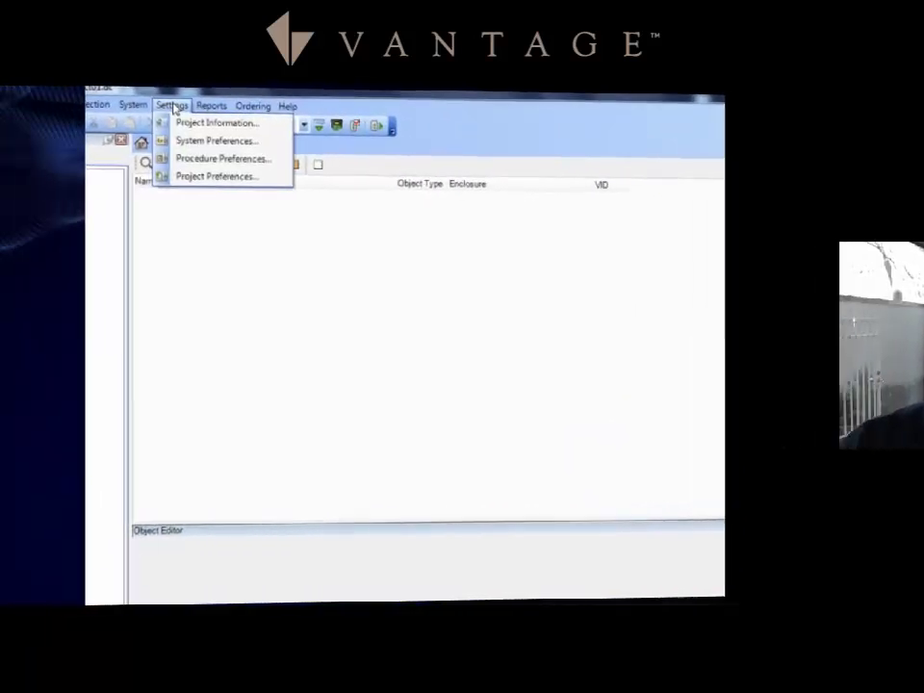
click(192, 124)
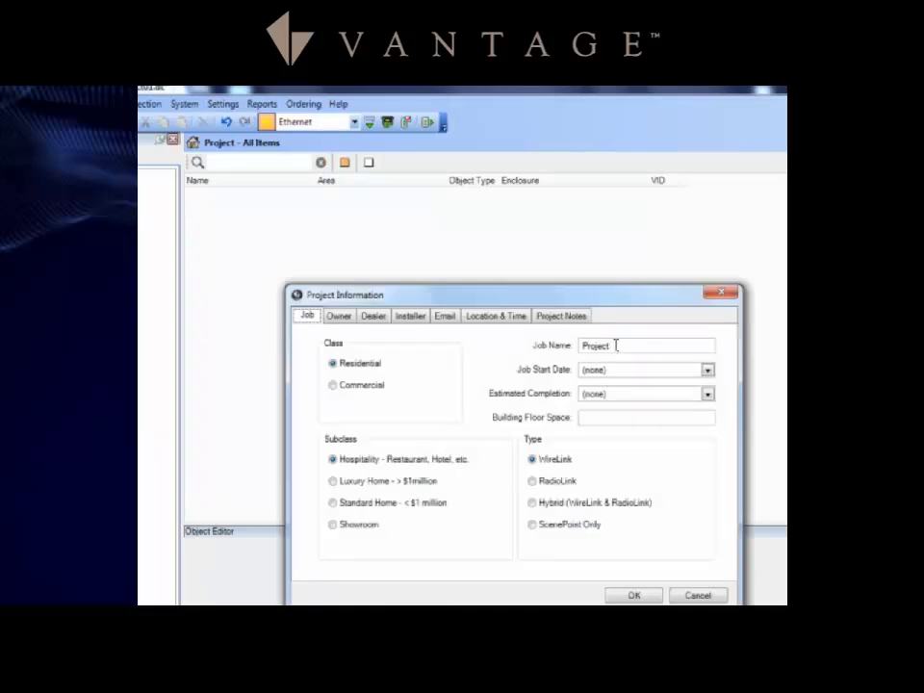
double_click(616, 346)
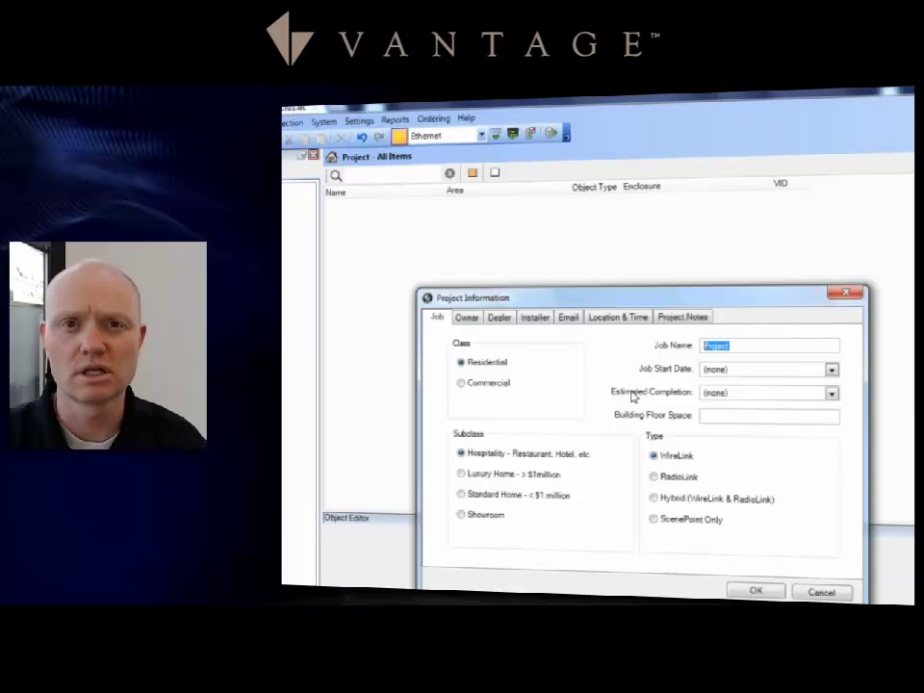
text(Butcher Residence)
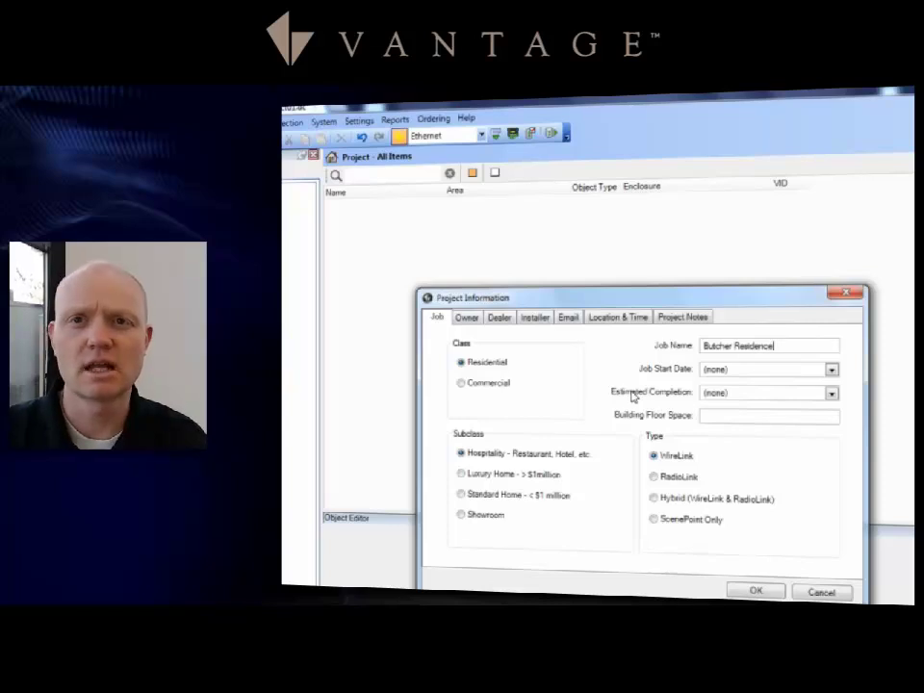
key(Tab)
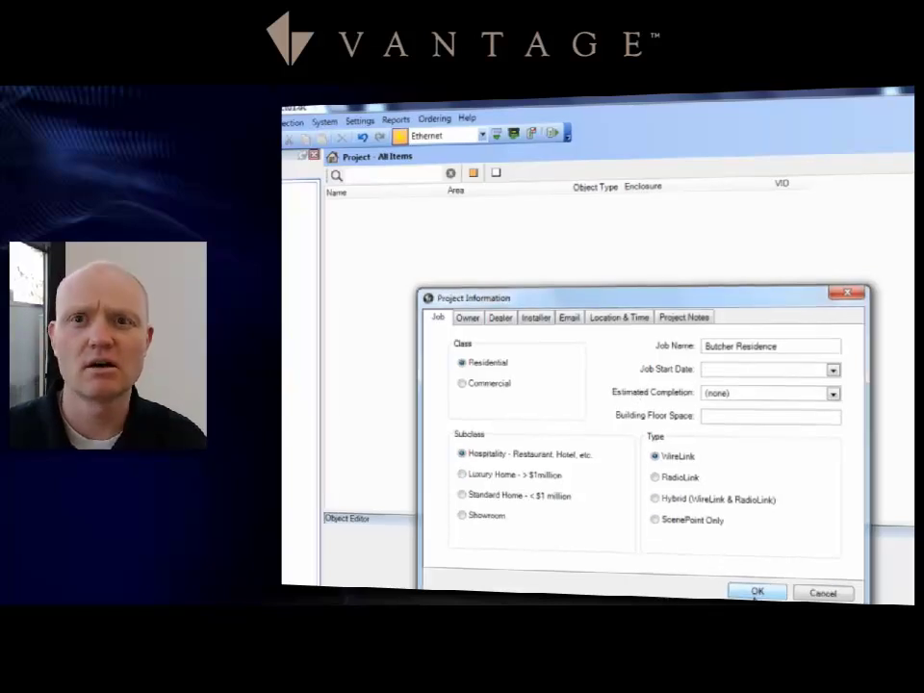
click(760, 593)
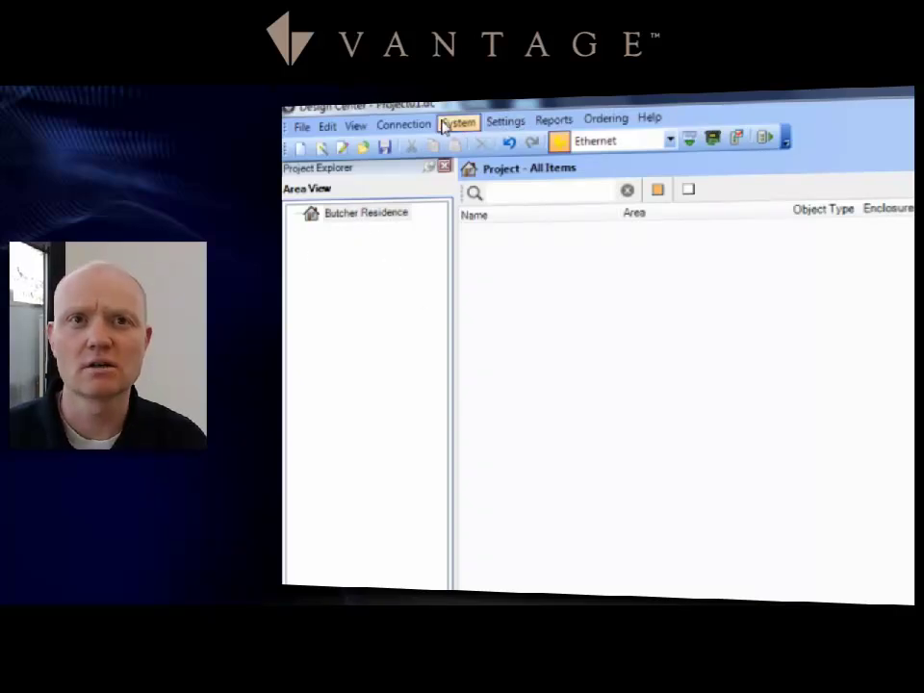
Enter 192.168.1.40 as the controller IP address in the project's owner information.
click(504, 121)
click(349, 147)
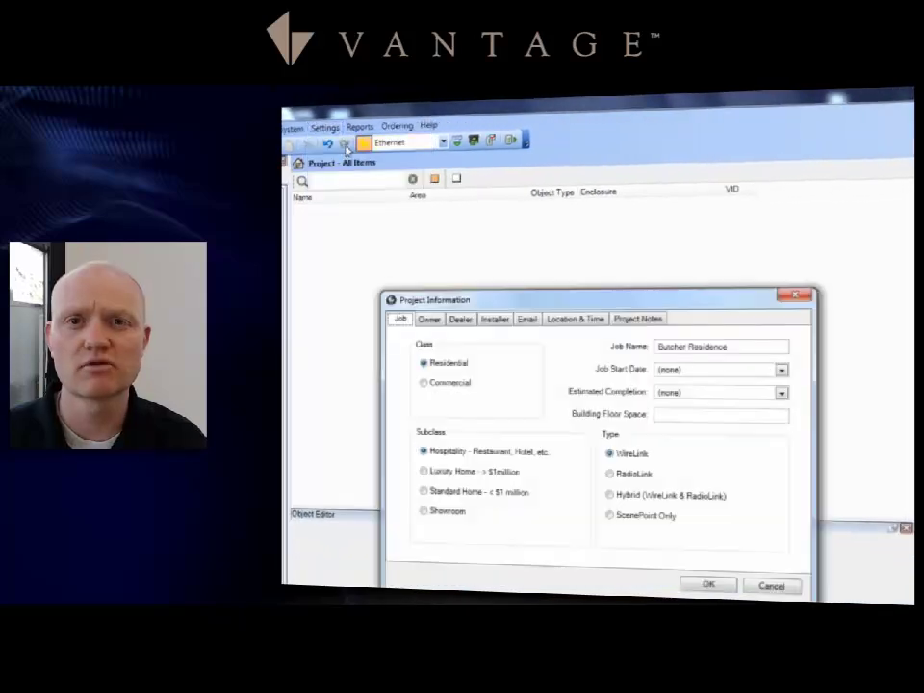
click(429, 319)
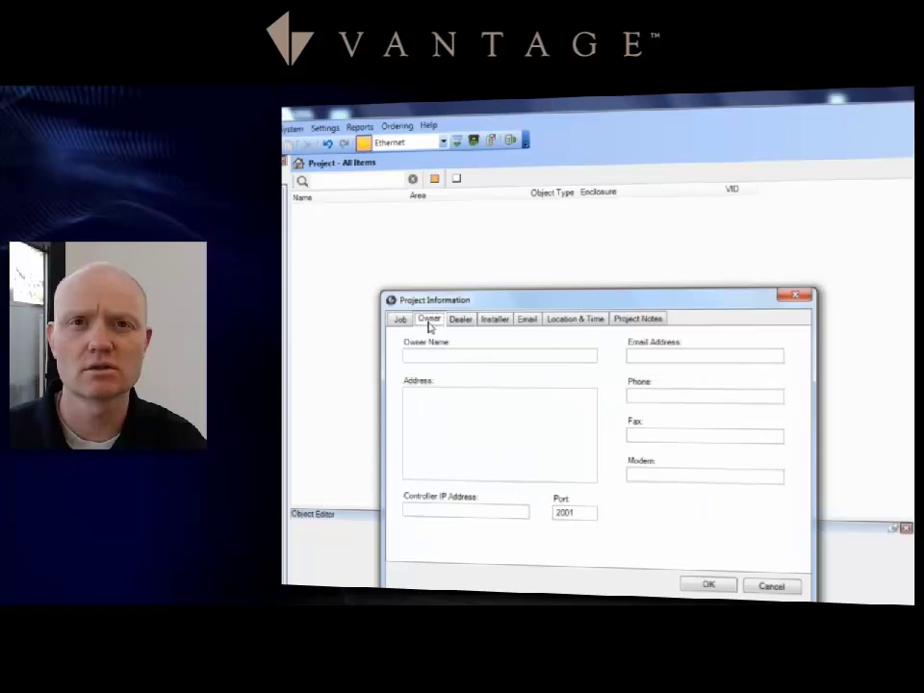
click(452, 510)
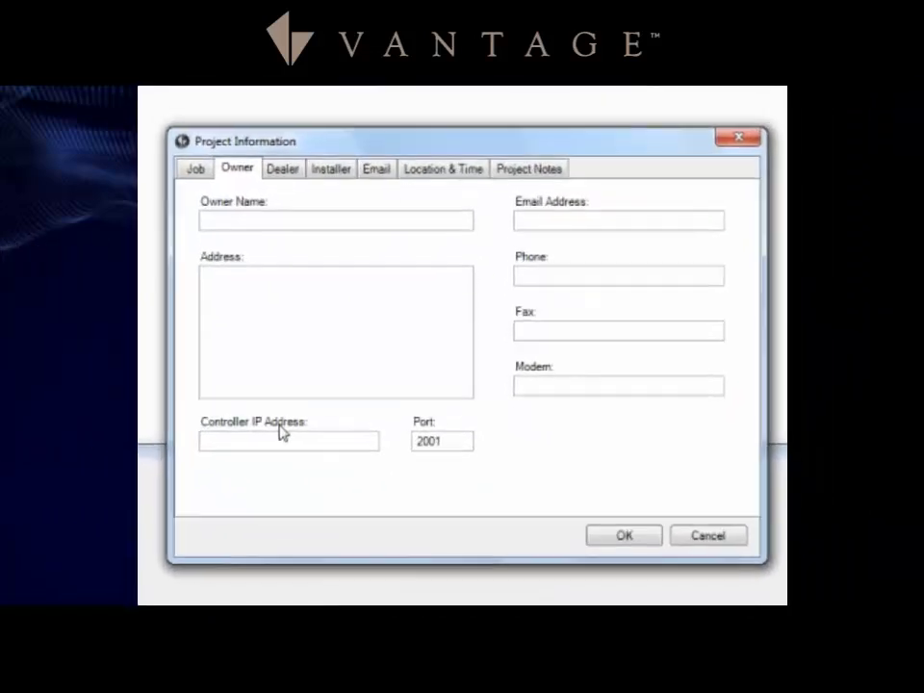
text(192.1)
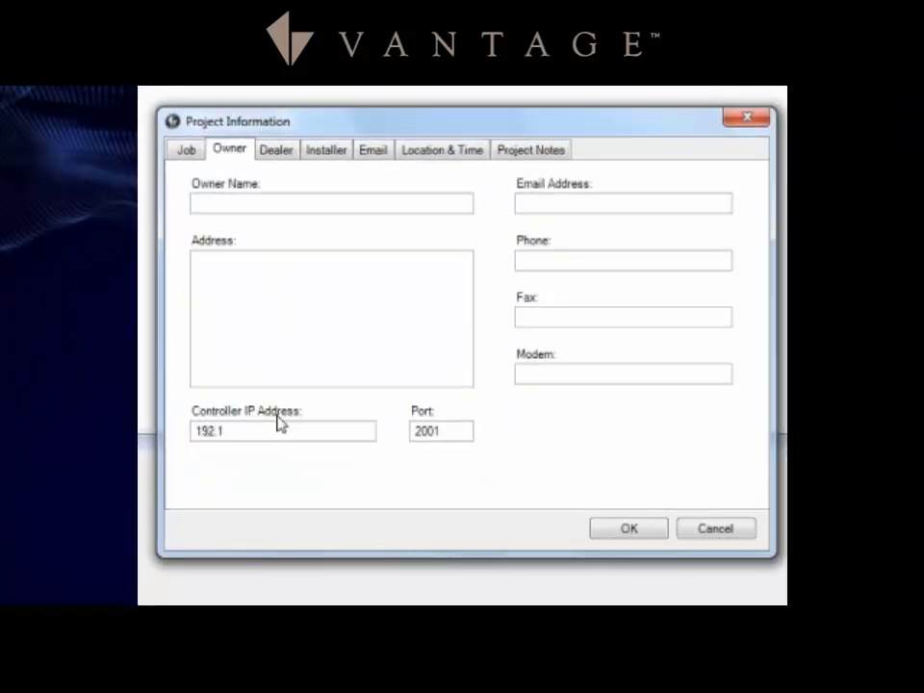
text(68.1.40)
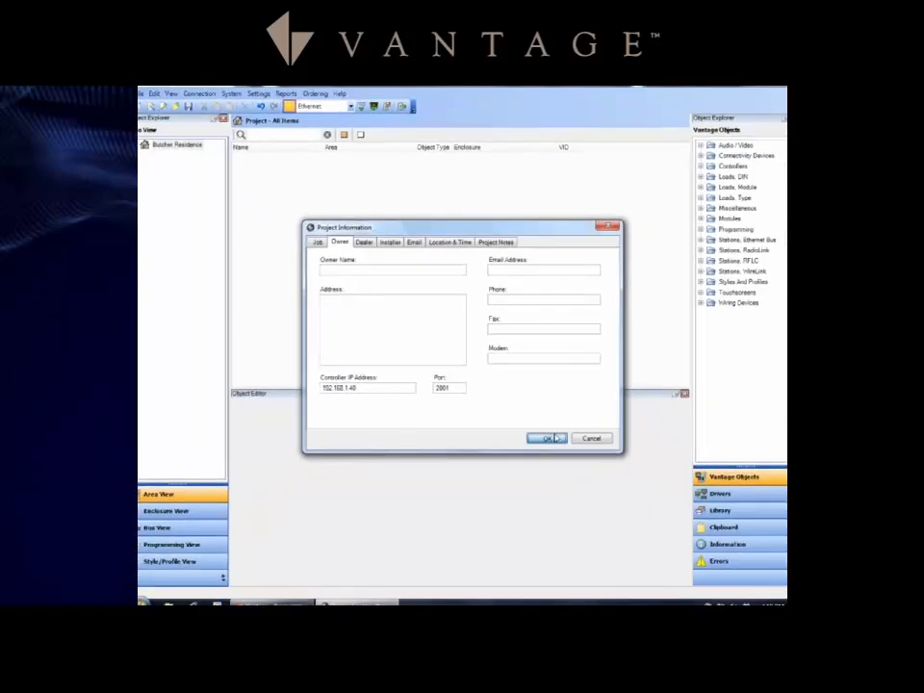
click(547, 439)
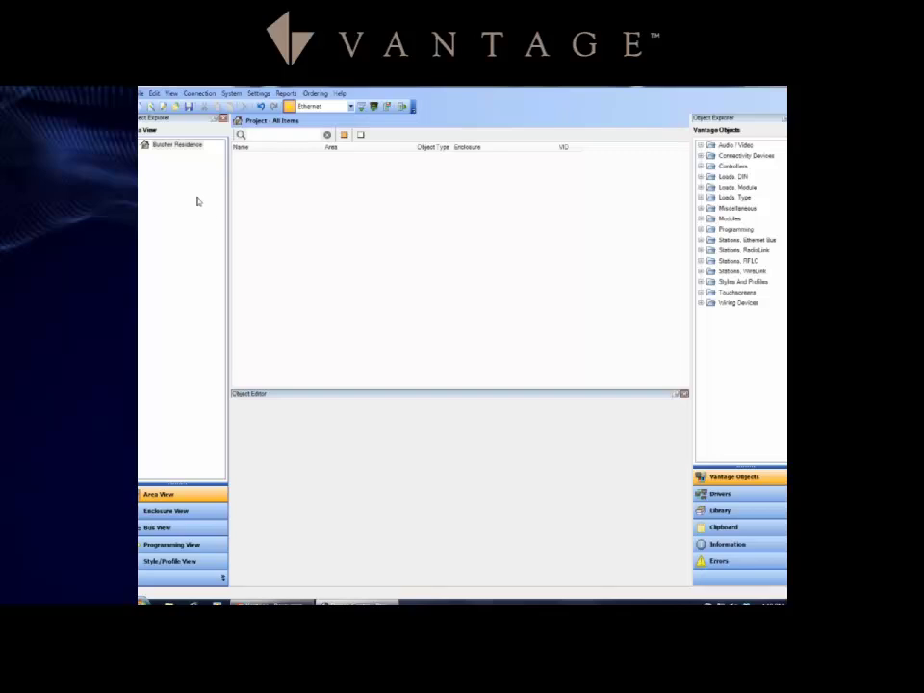
Check the controller IP address stored in the connection settings without changing it.
click(198, 94)
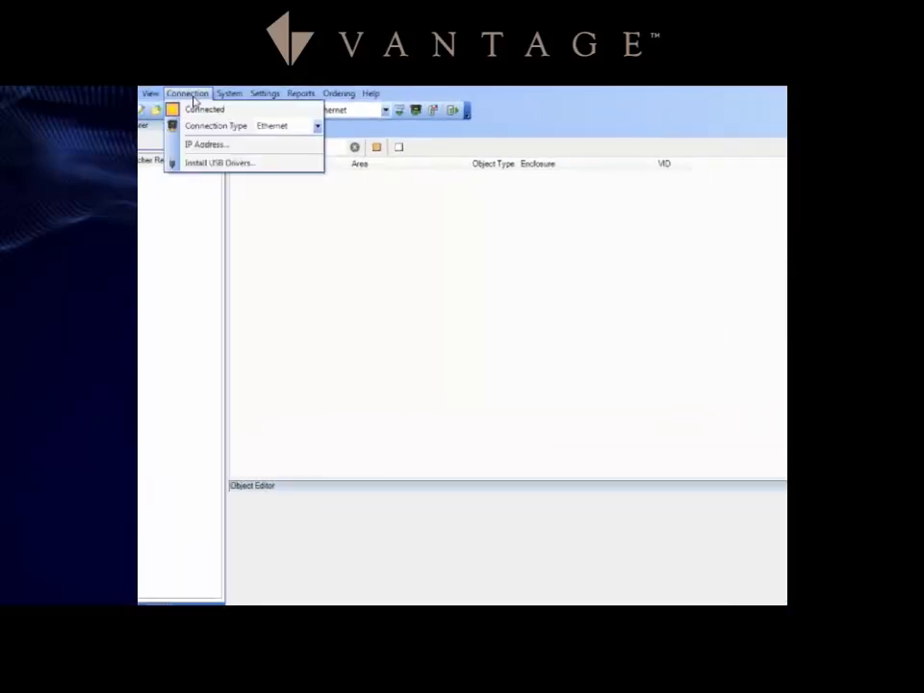
click(206, 145)
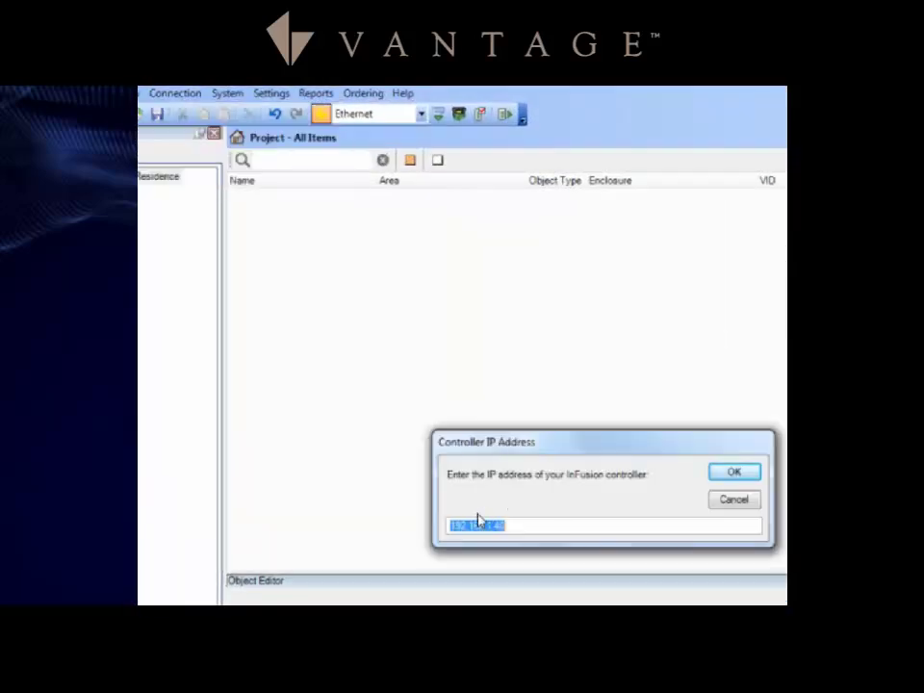
click(727, 503)
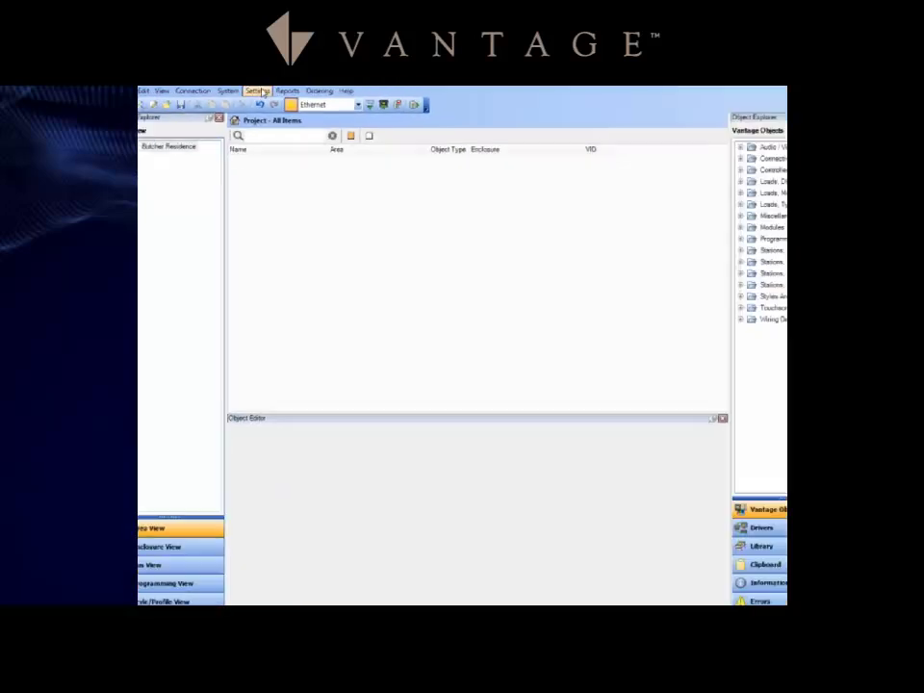
Review the owner details, including the controller IP address and port, in the project information.
click(260, 91)
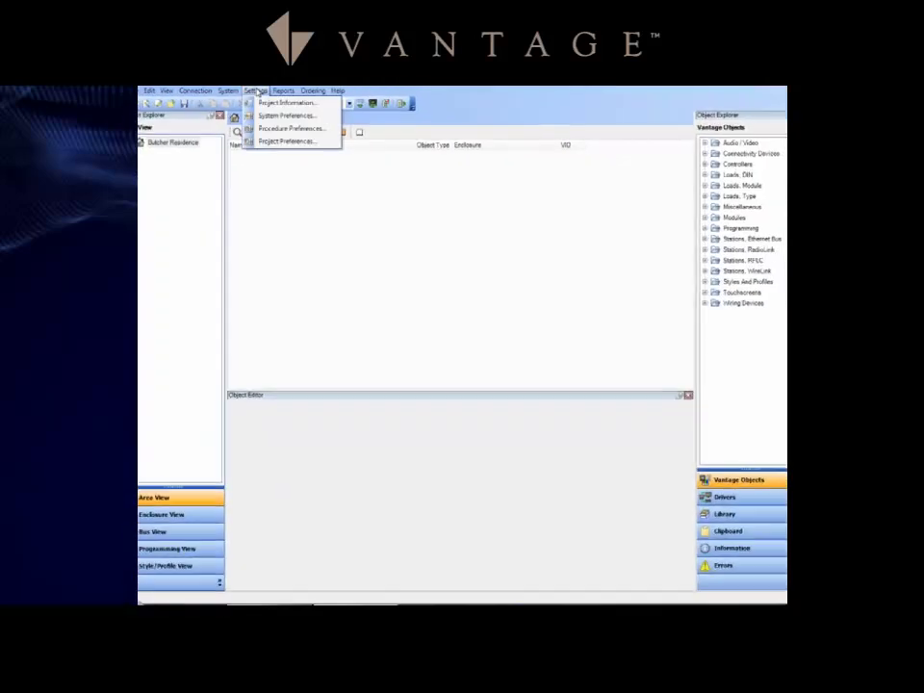
click(267, 101)
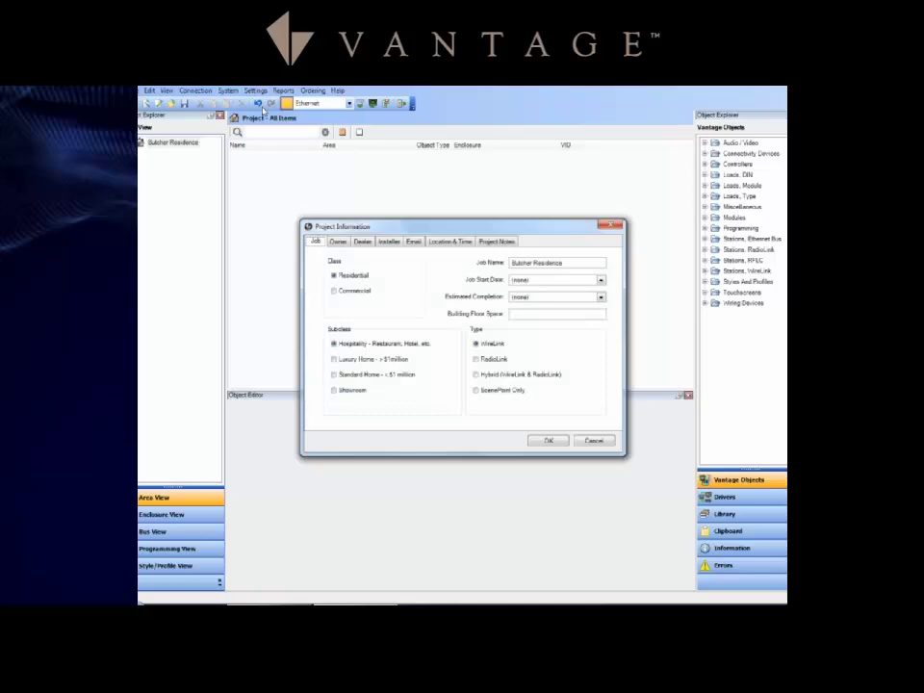
click(338, 241)
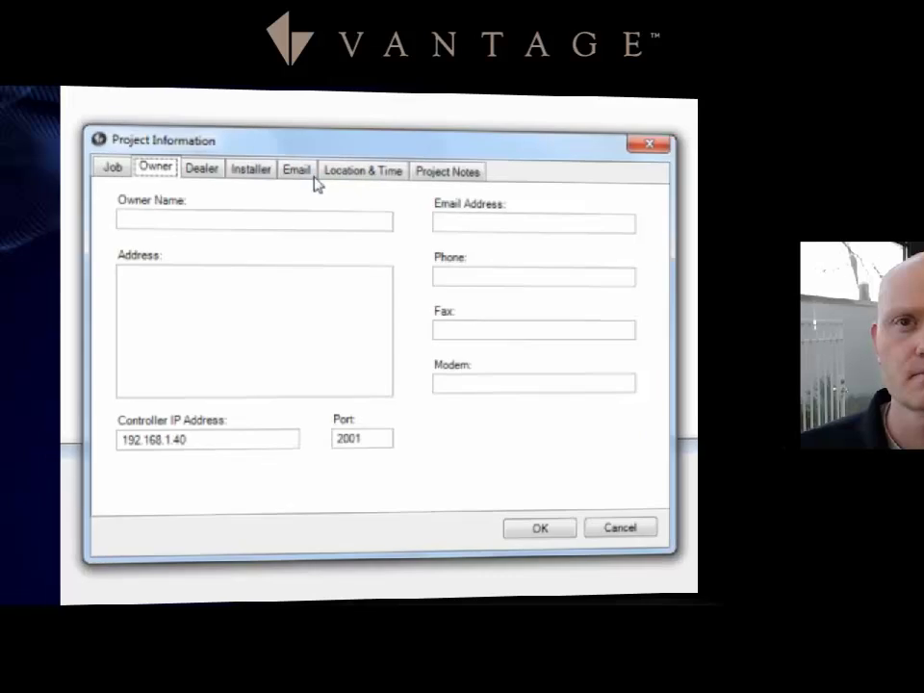
click(326, 240)
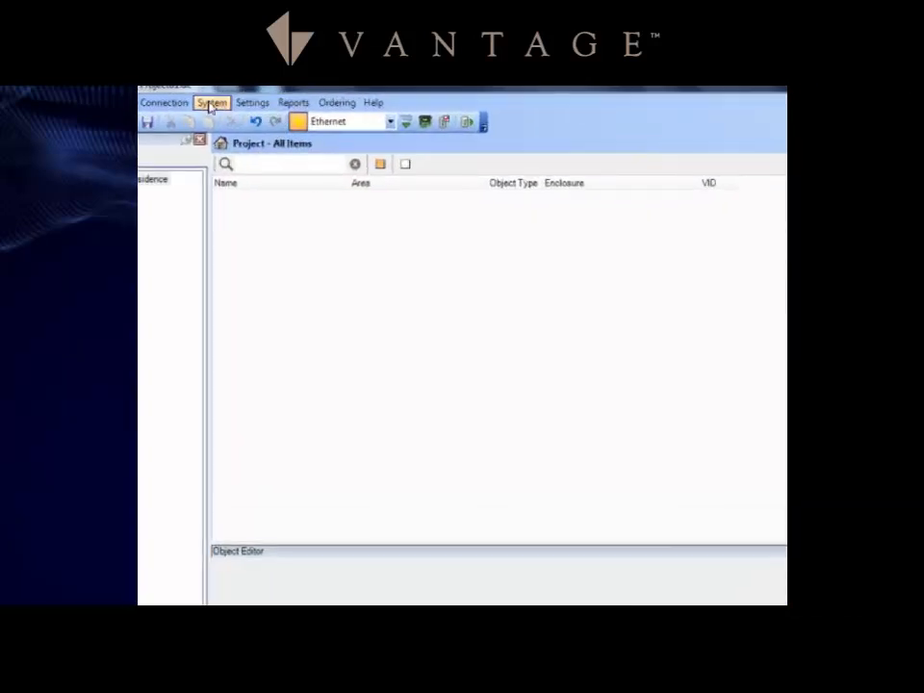
Compare the controller's time with the computer's time in the system date and time settings, and retrieve the sunrise and sunset times.
click(211, 104)
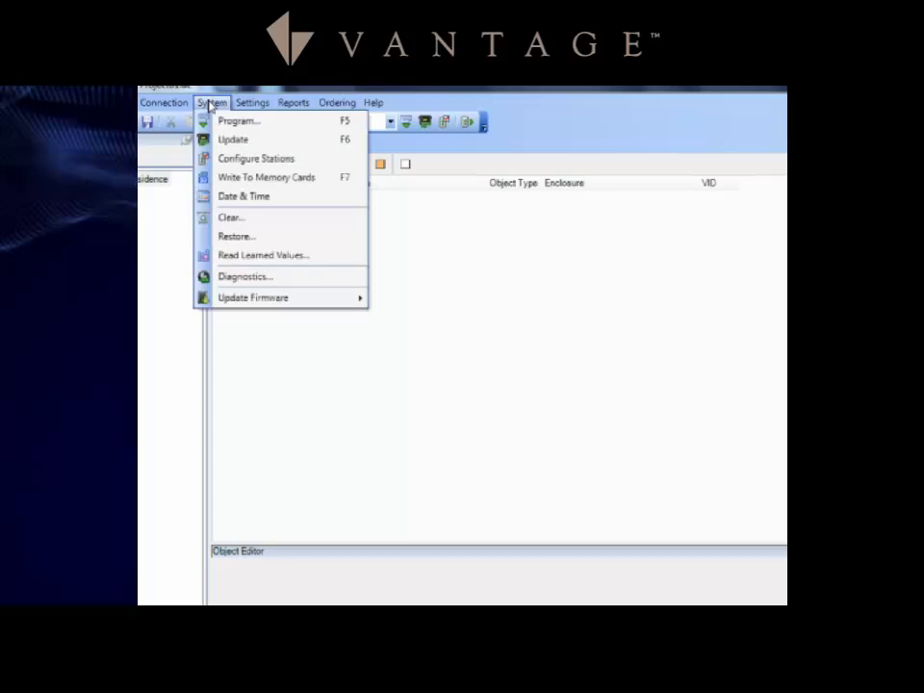
click(262, 198)
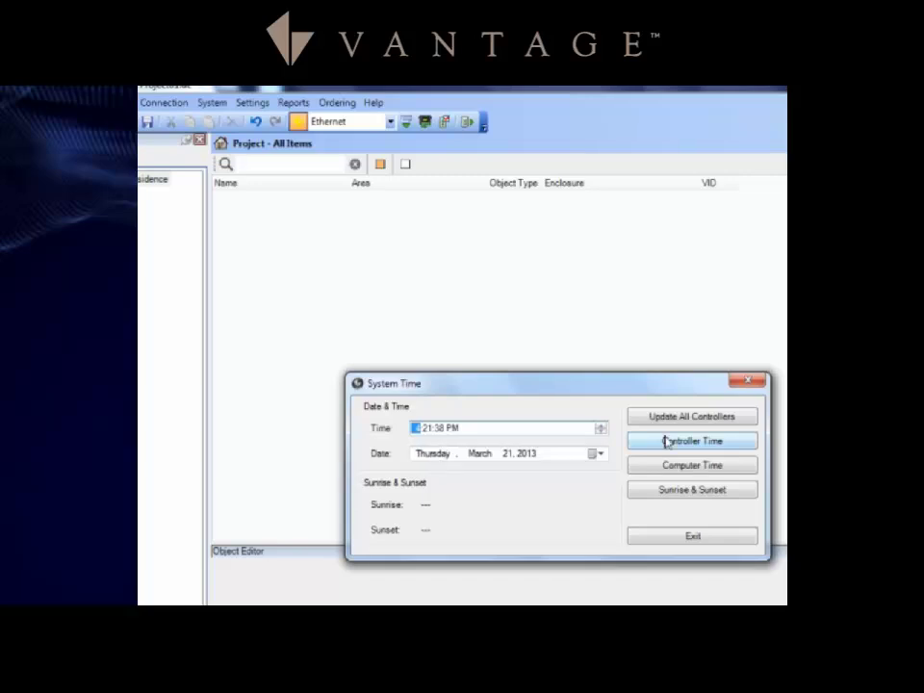
click(717, 442)
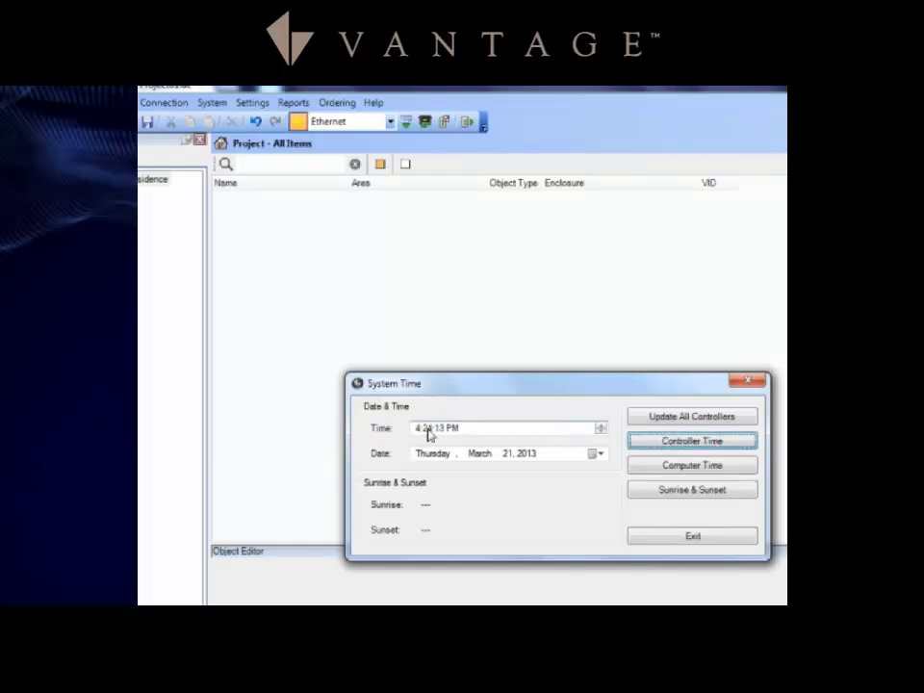
click(712, 469)
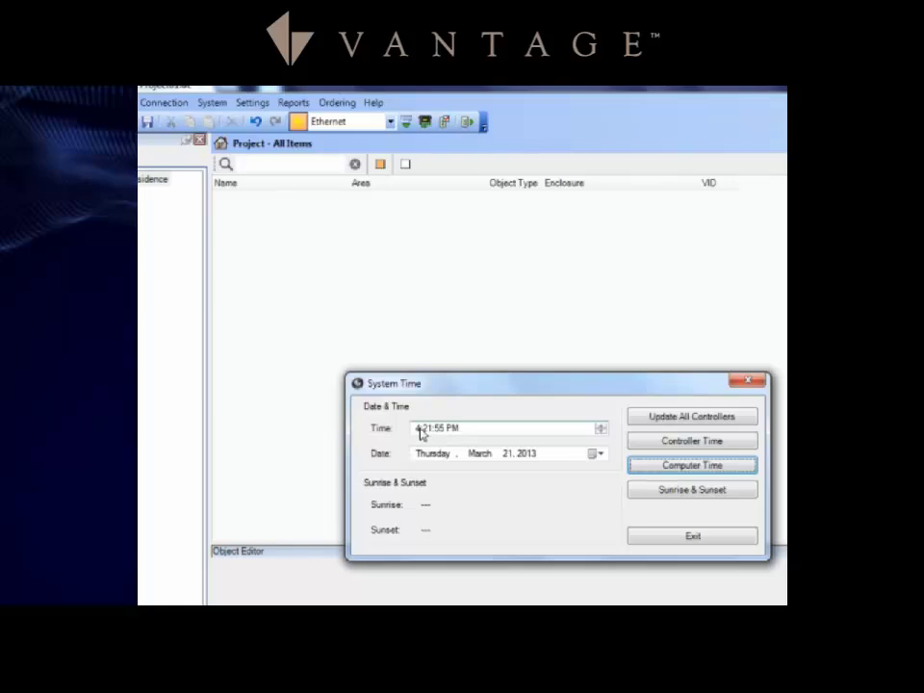
click(715, 494)
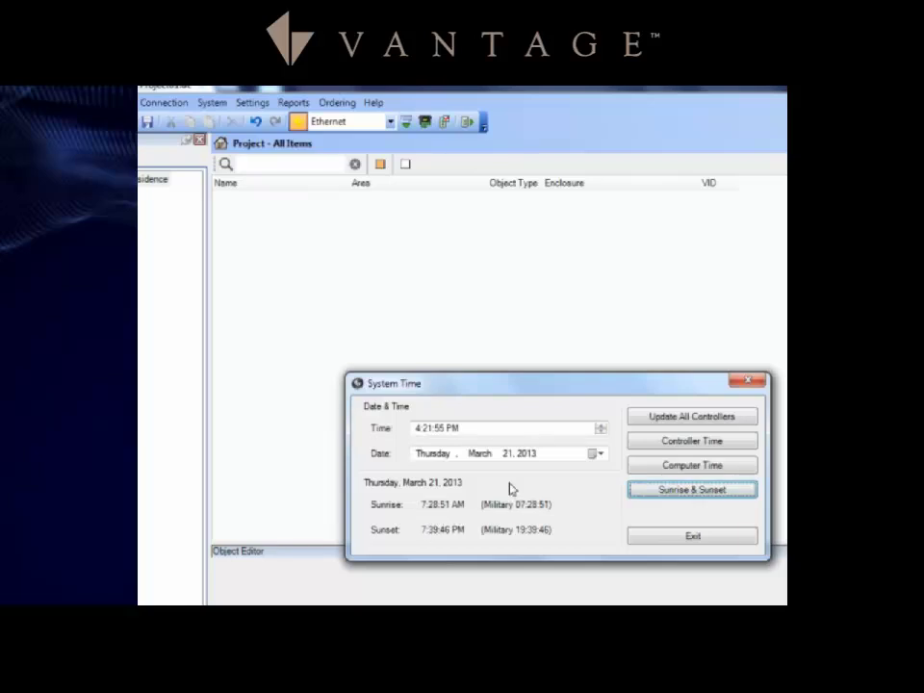
Set the system time to 7:28:45 AM, send it to all controllers, and read back the controller time.
click(420, 433)
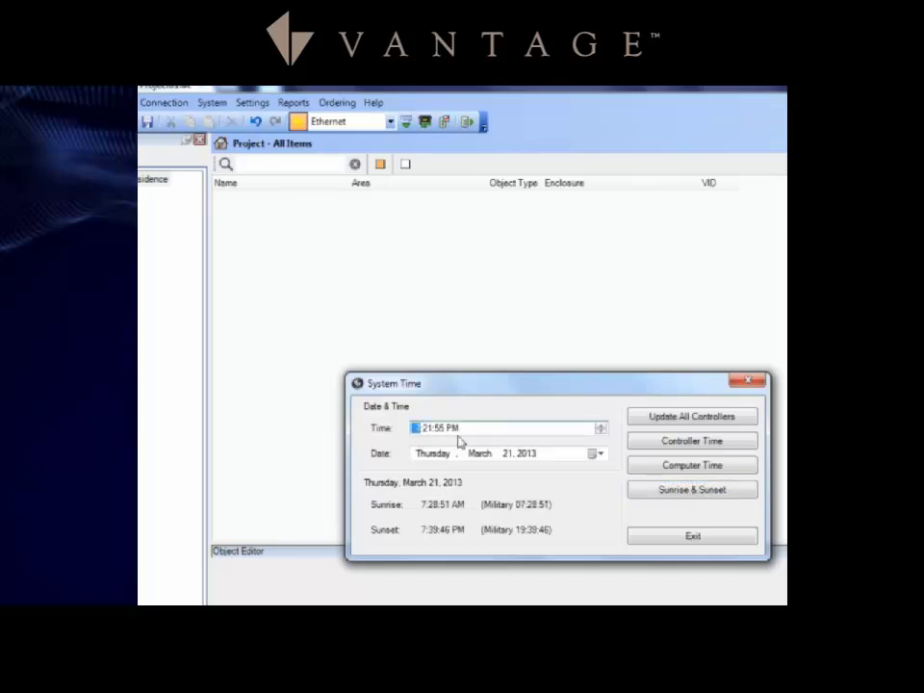
text(7:28:45)
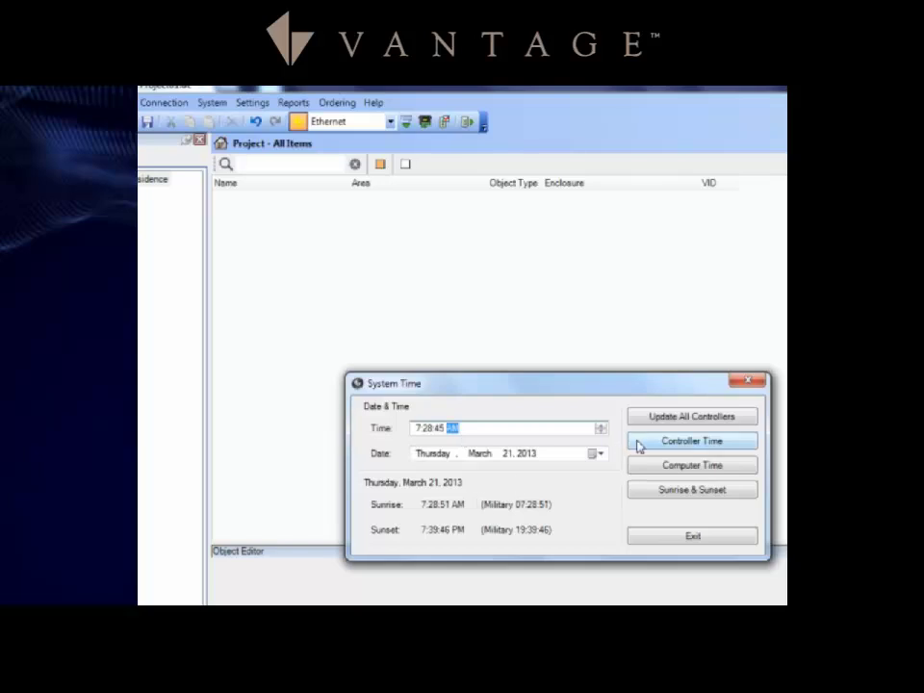
click(699, 420)
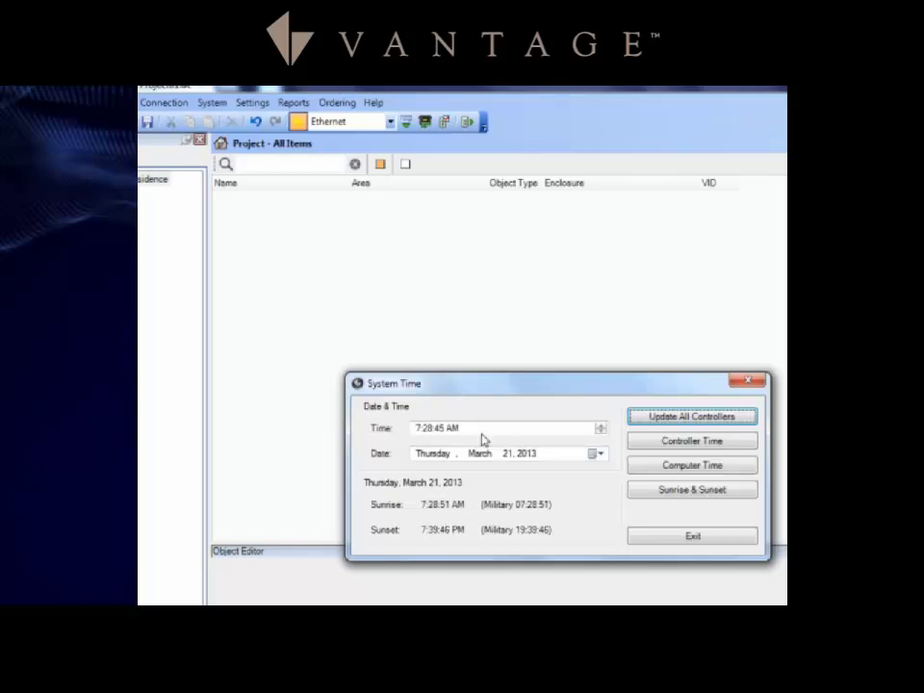
click(695, 448)
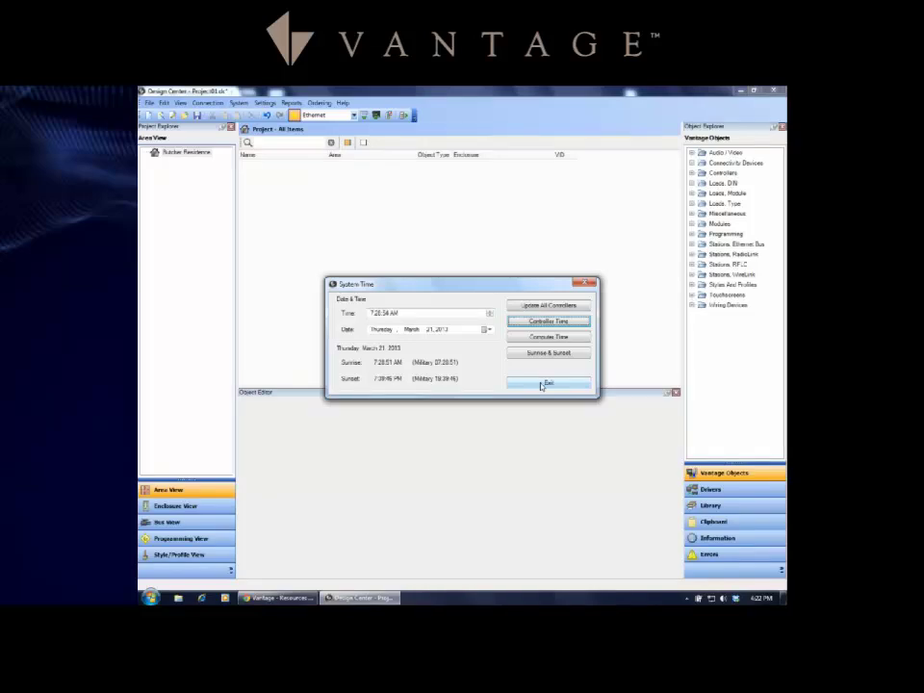
click(544, 384)
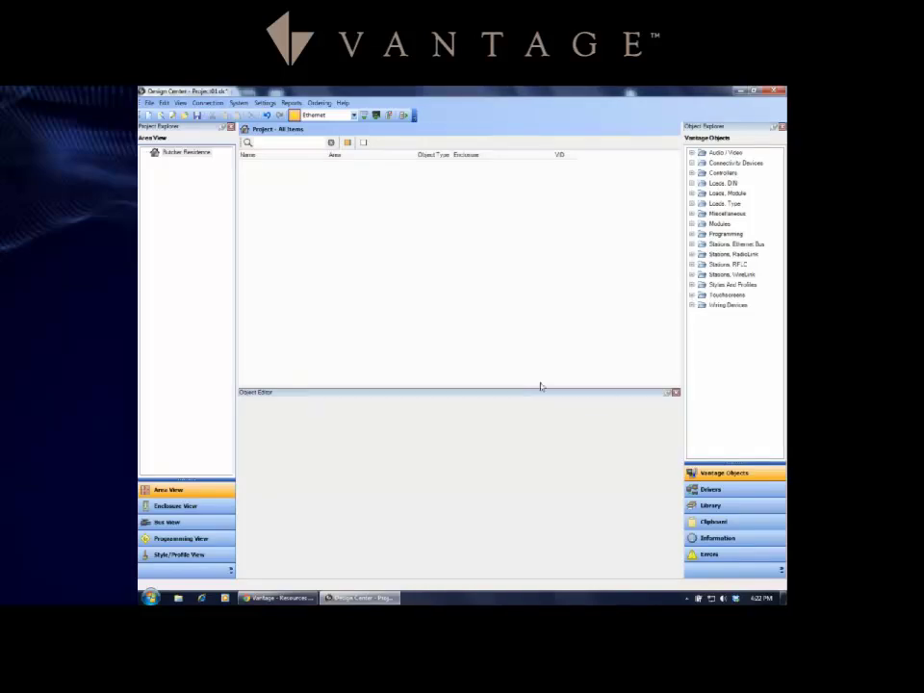
Set the module count of Enclosure 1 to 2 in the Controller 1 enclosure layout.
click(190, 507)
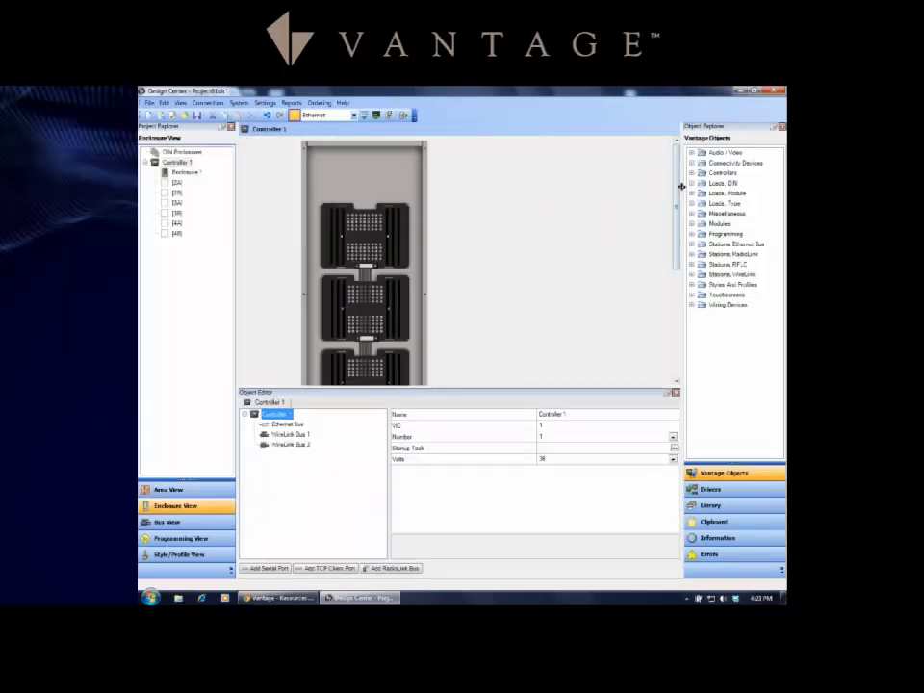
drag(679, 189, 689, 289)
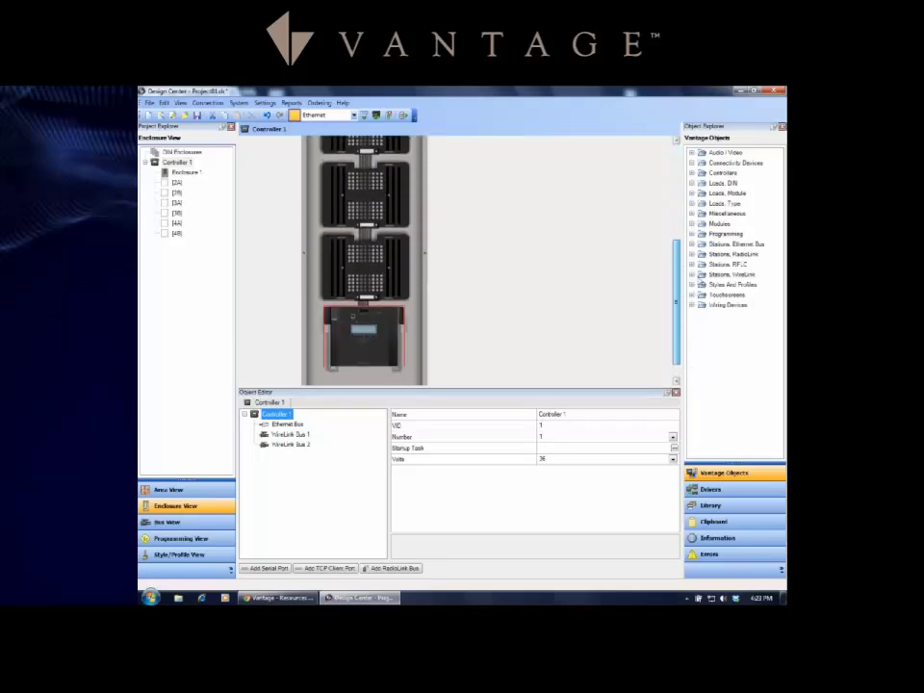
click(424, 248)
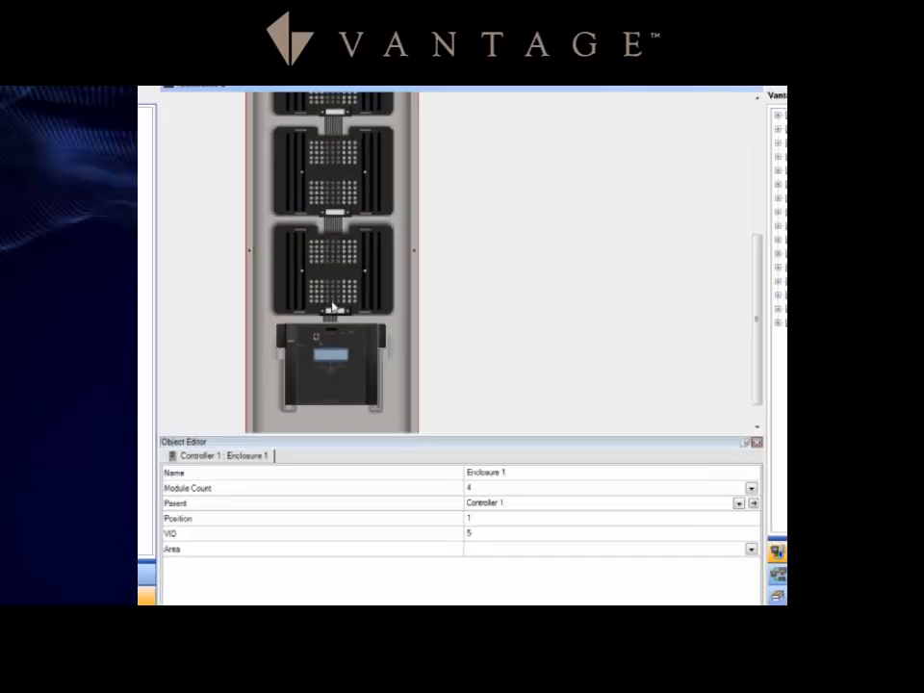
click(343, 356)
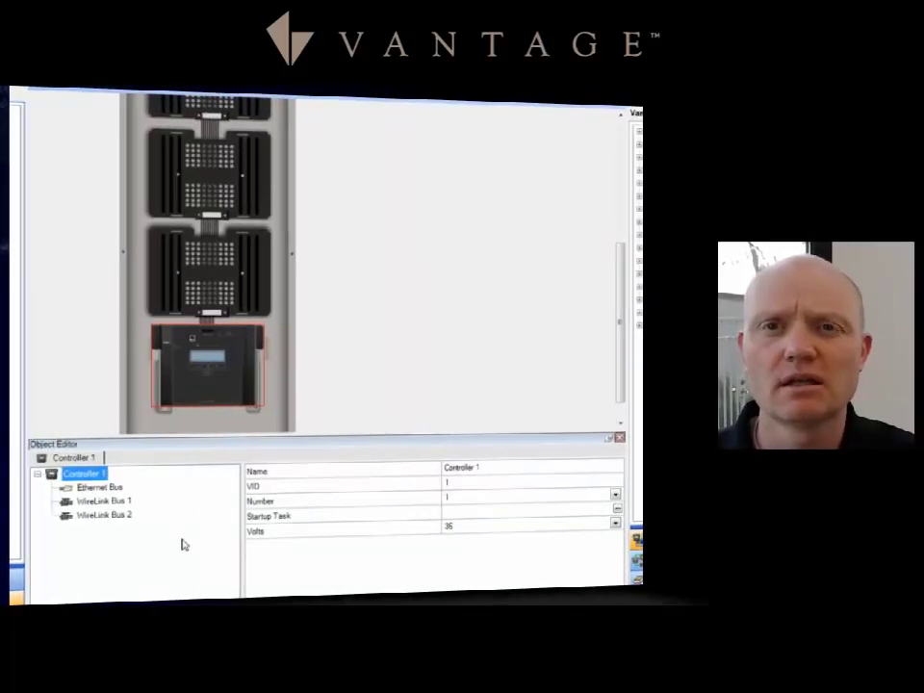
click(294, 288)
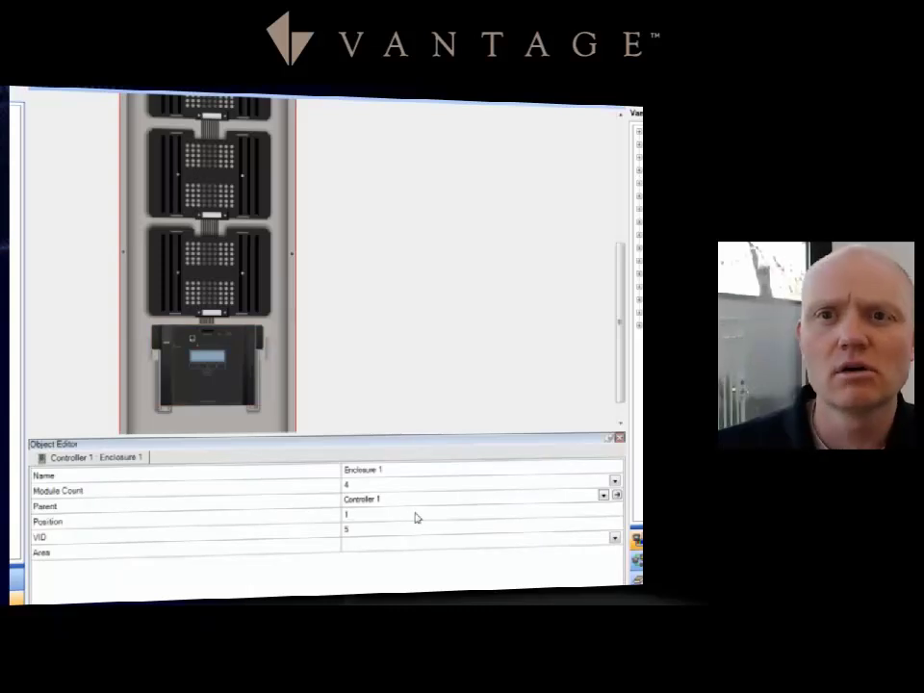
click(614, 480)
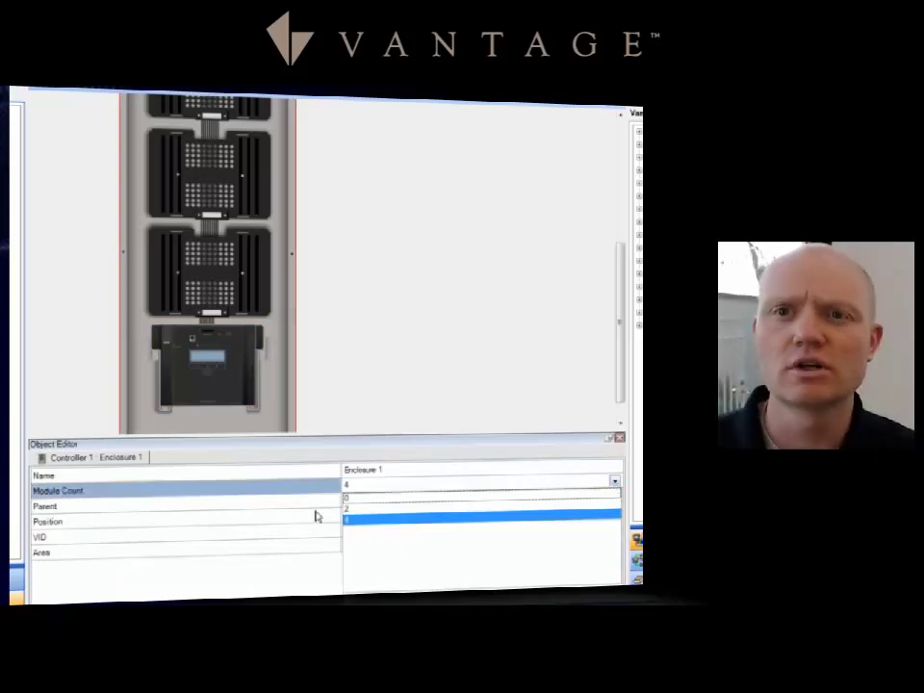
click(346, 507)
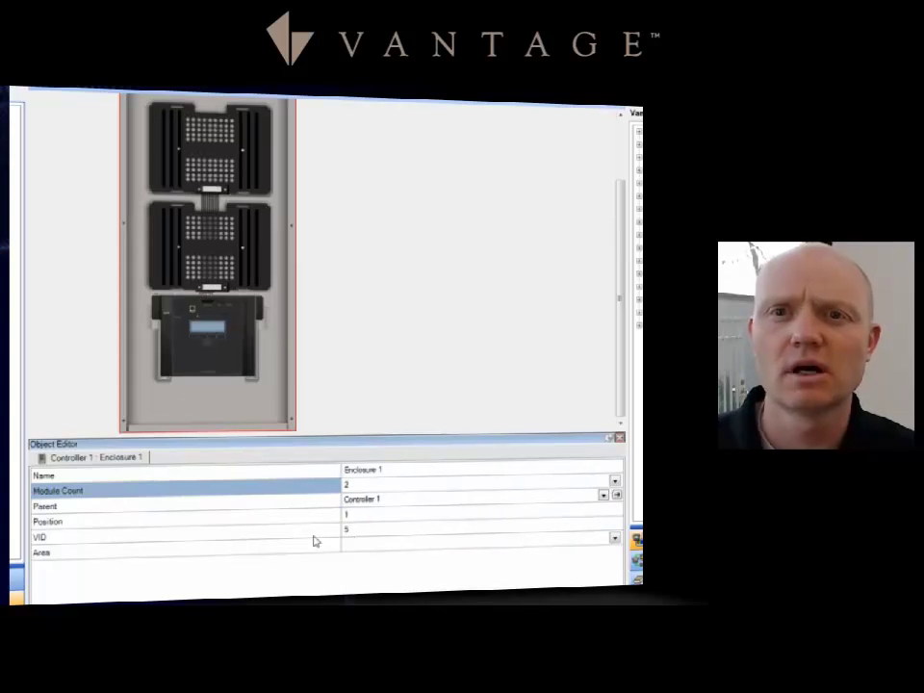
Try 24 volts as Controller 1's station bus voltage, and restore it to 36.
click(203, 347)
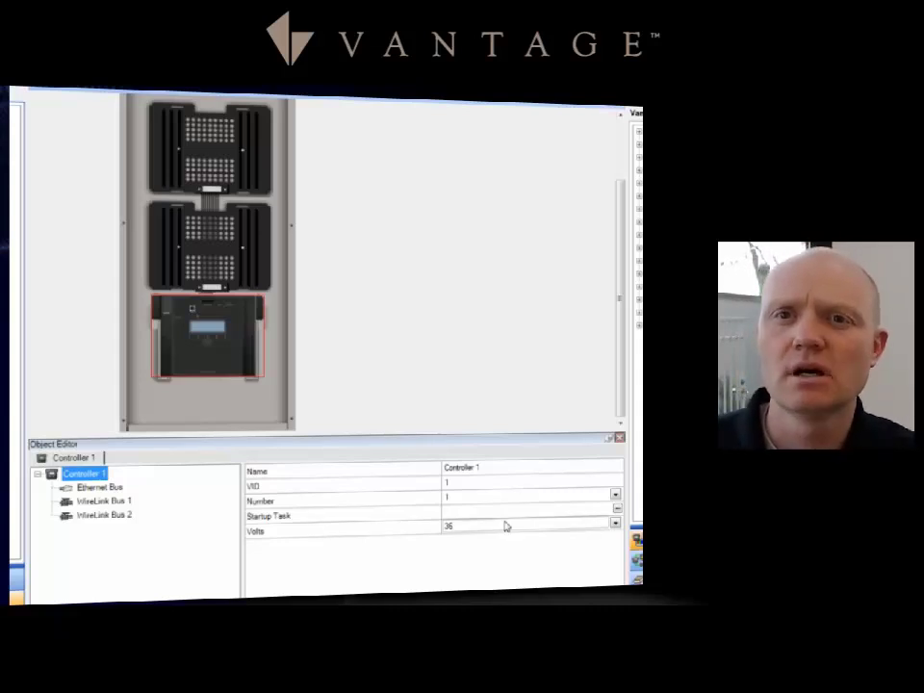
click(616, 525)
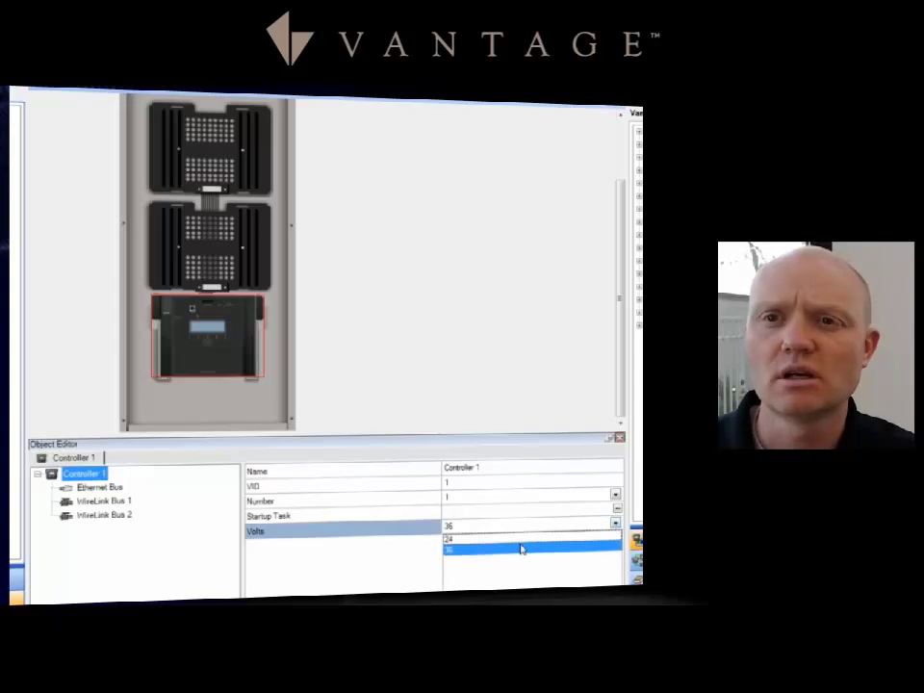
click(462, 539)
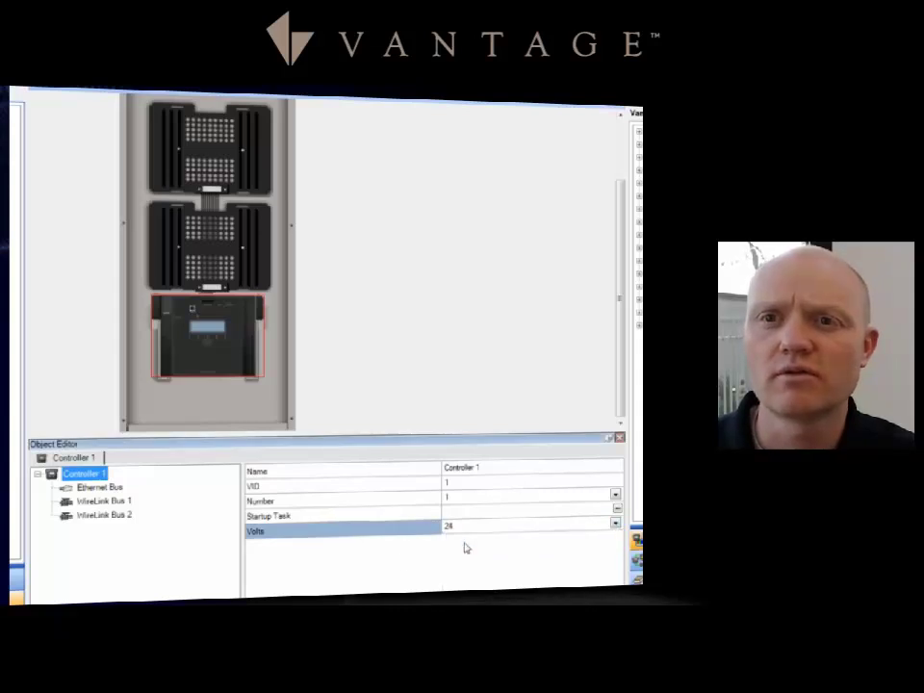
click(614, 526)
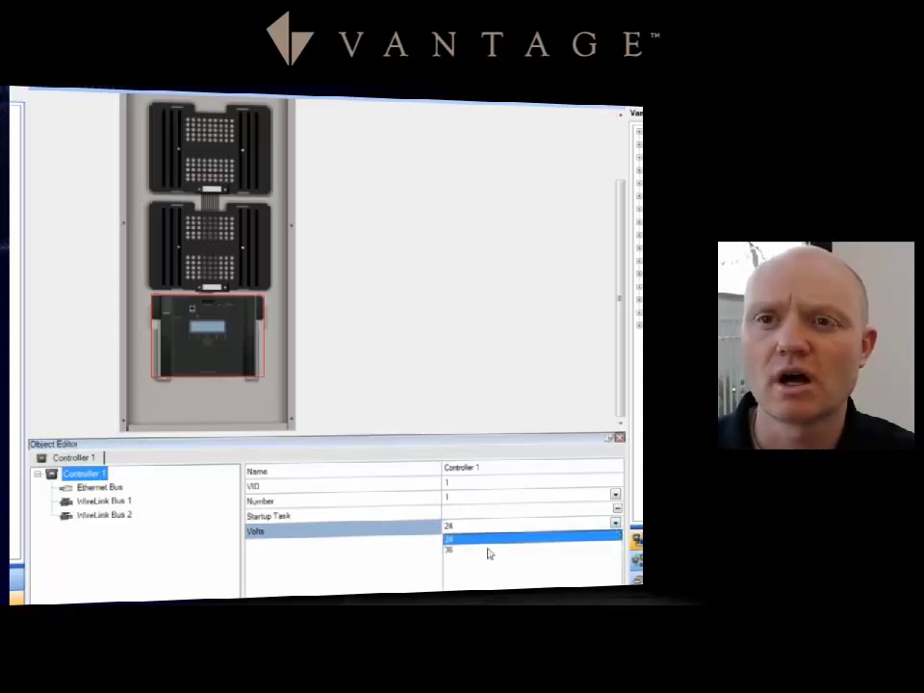
click(459, 550)
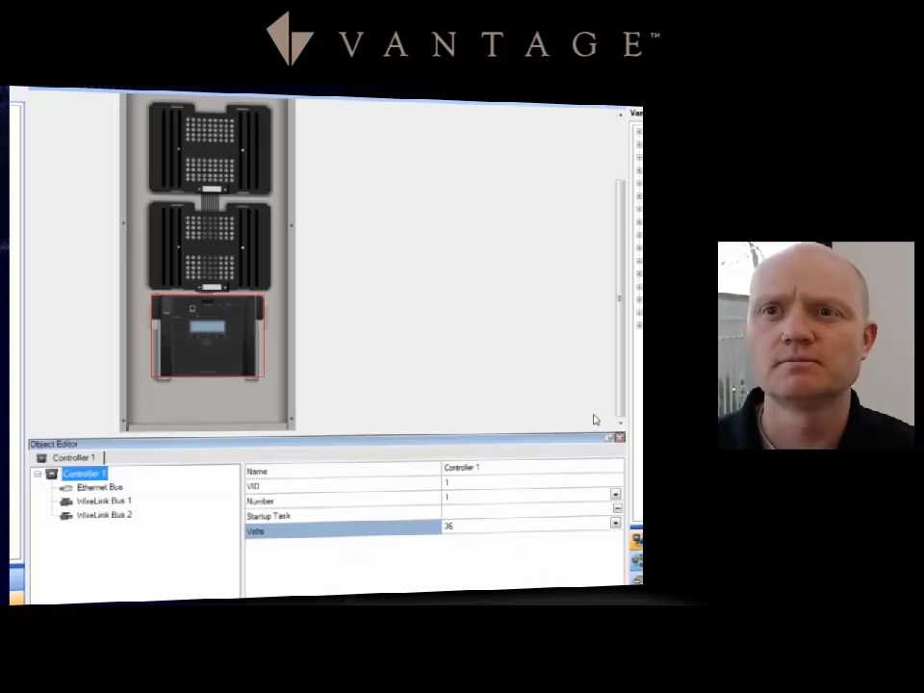
scroll(620, 390, up, 2)
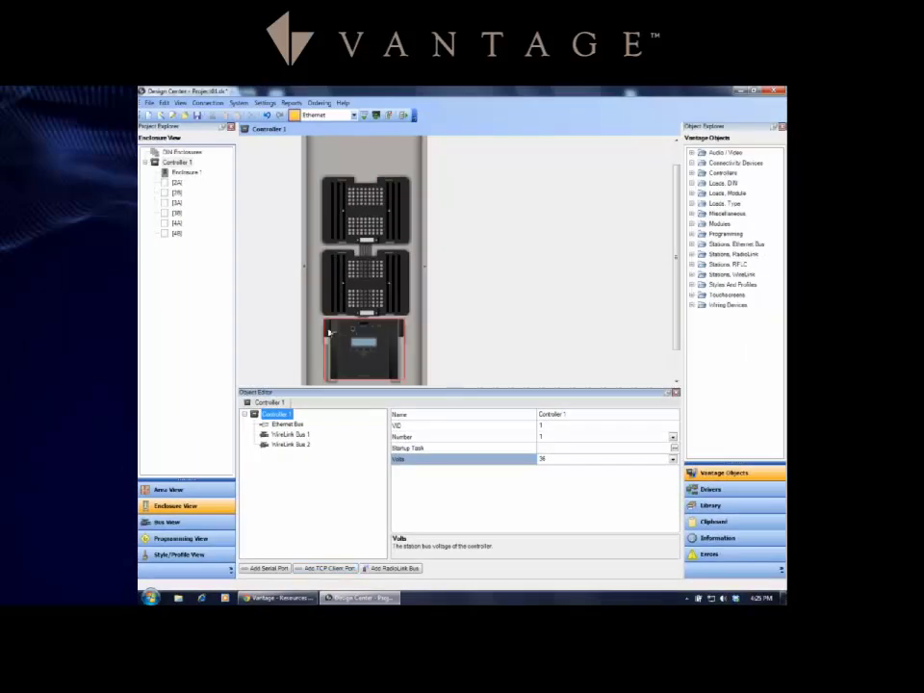
Try updating the controller firmware over Ethernet without reading learned values, declining to reinstall the kernel and rootfs files, and cancel the update.
click(239, 102)
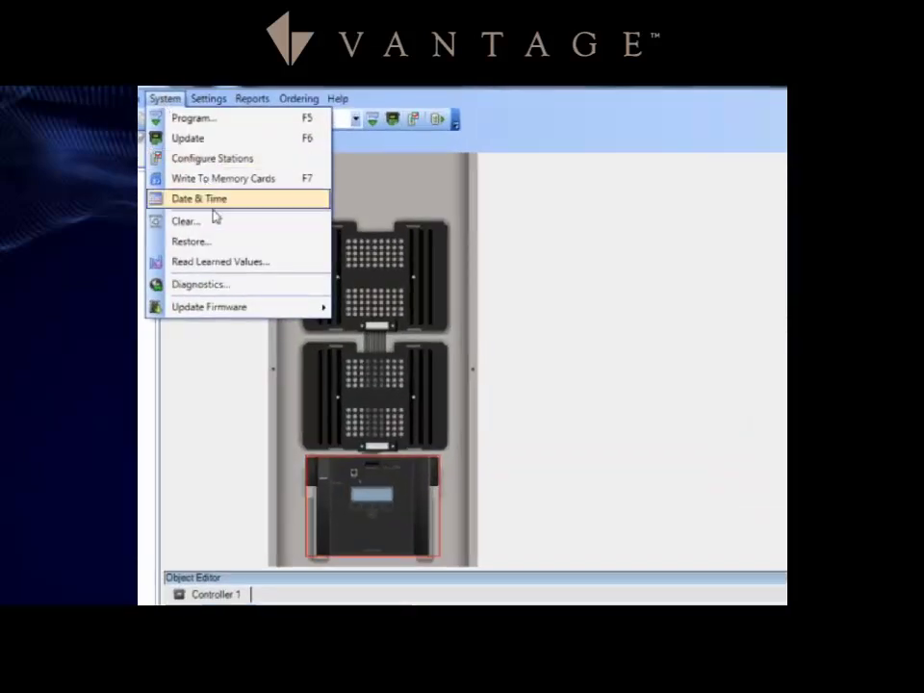
mouse_move(195, 309)
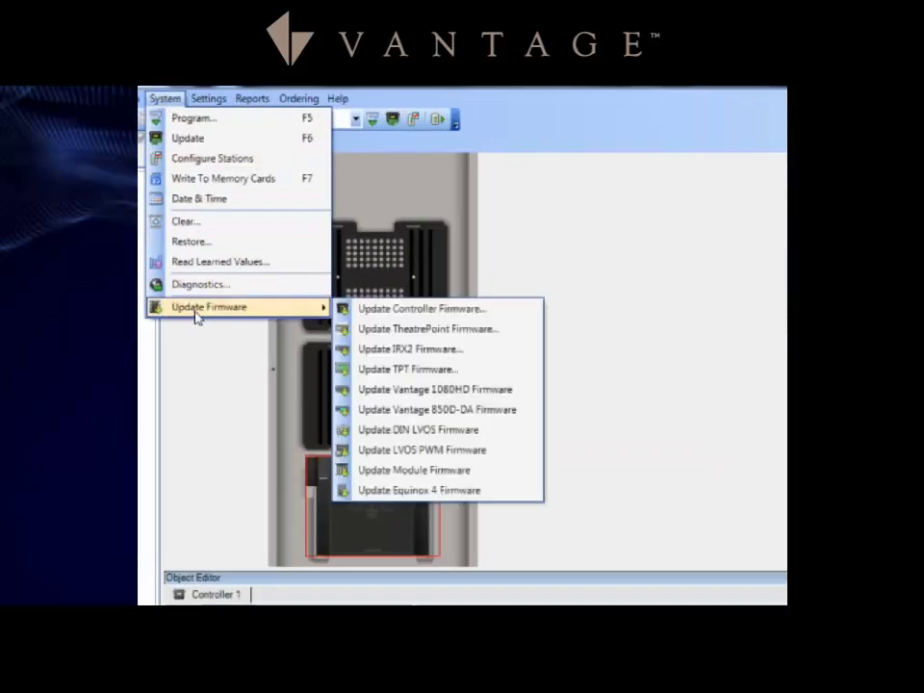
click(371, 310)
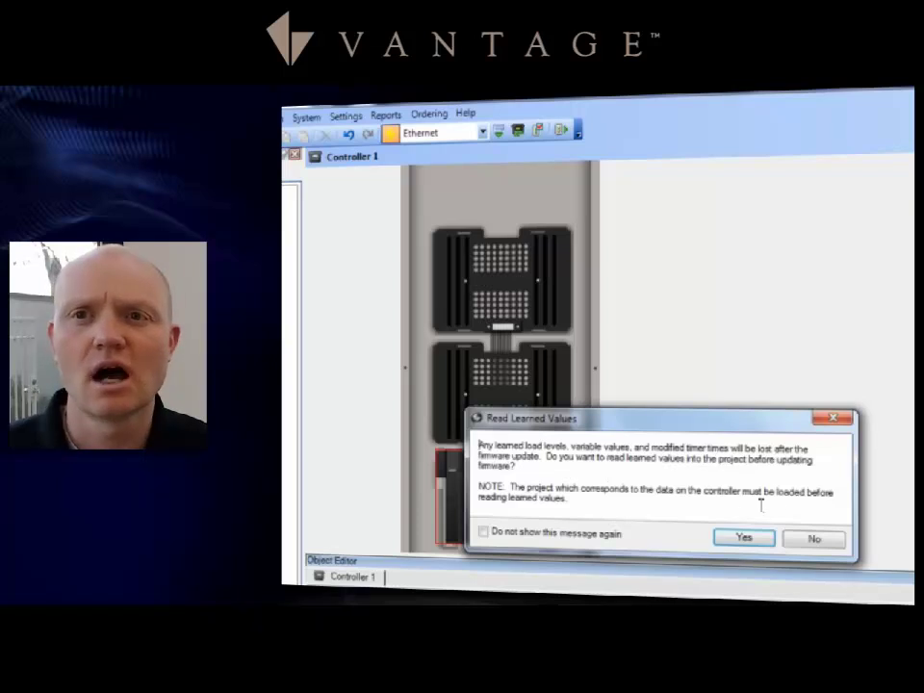
click(820, 543)
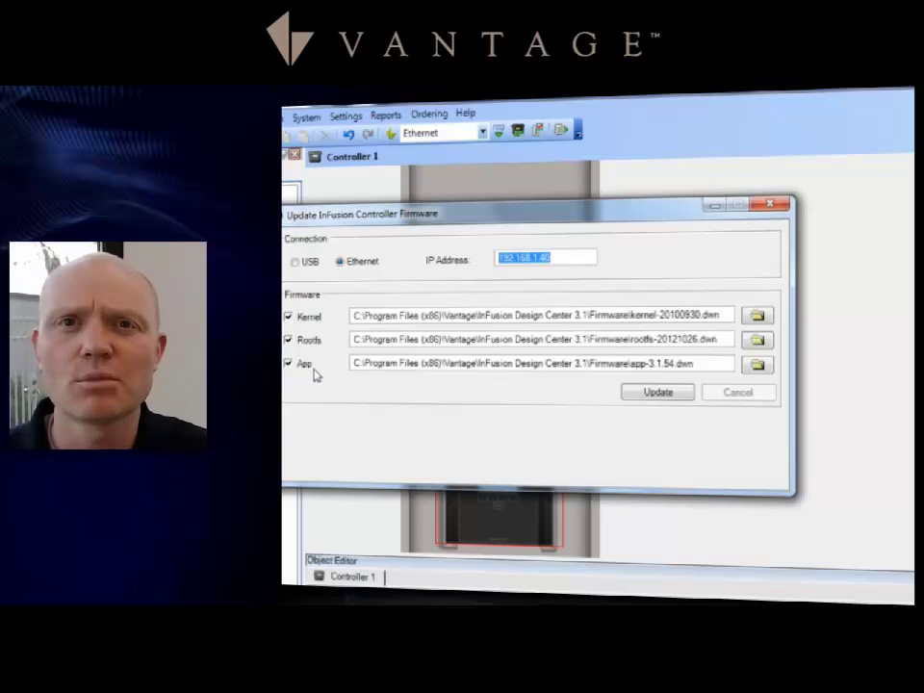
click(646, 396)
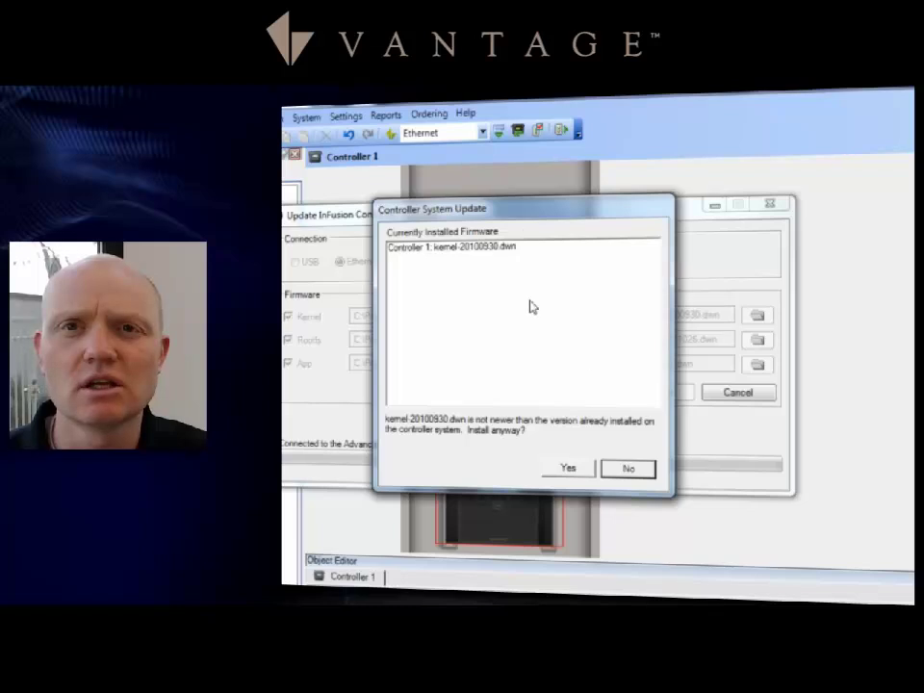
drag(540, 212, 621, 173)
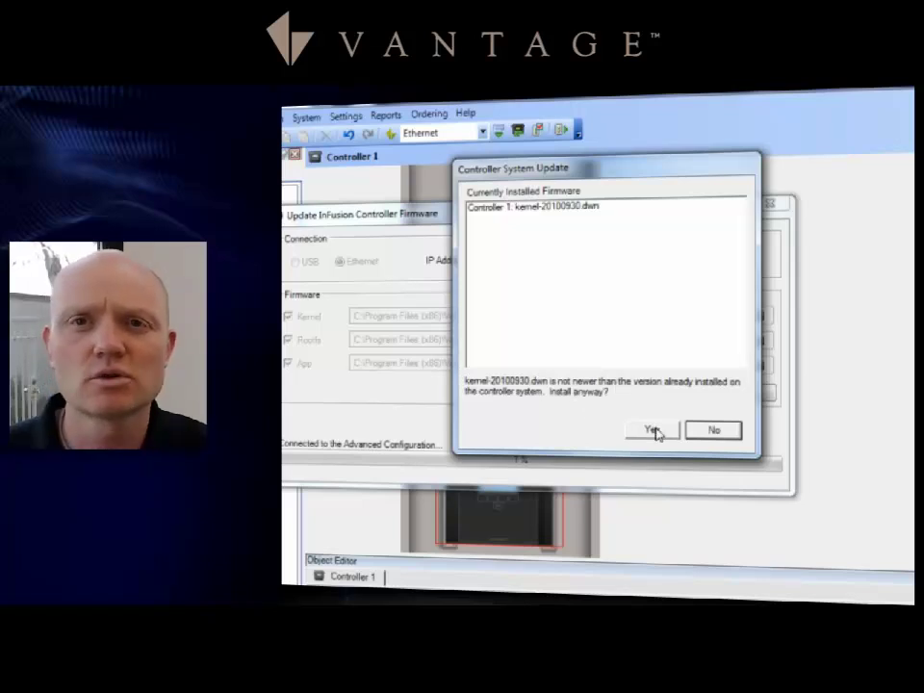
click(712, 434)
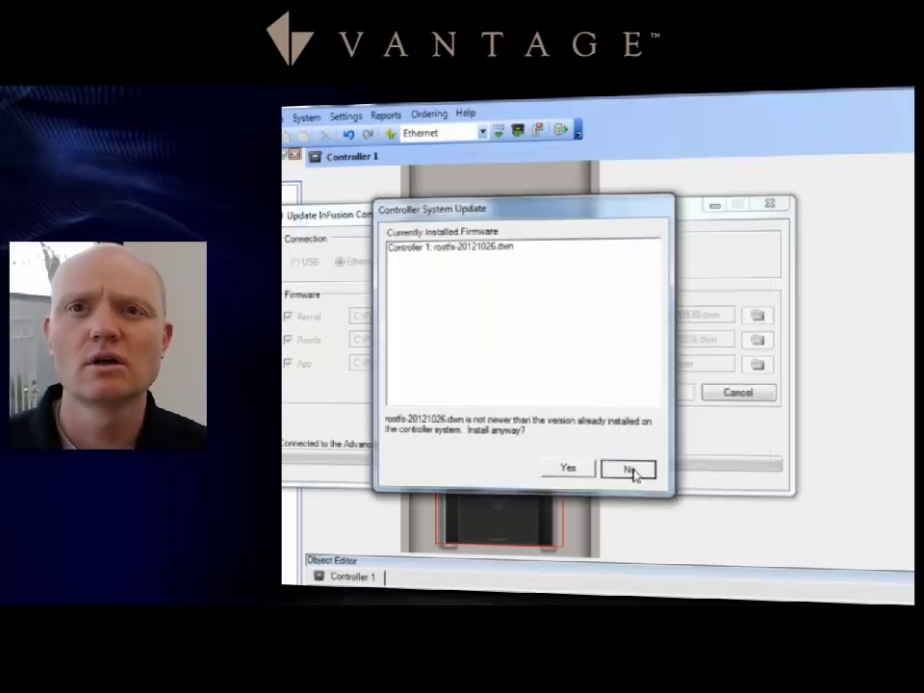
click(644, 469)
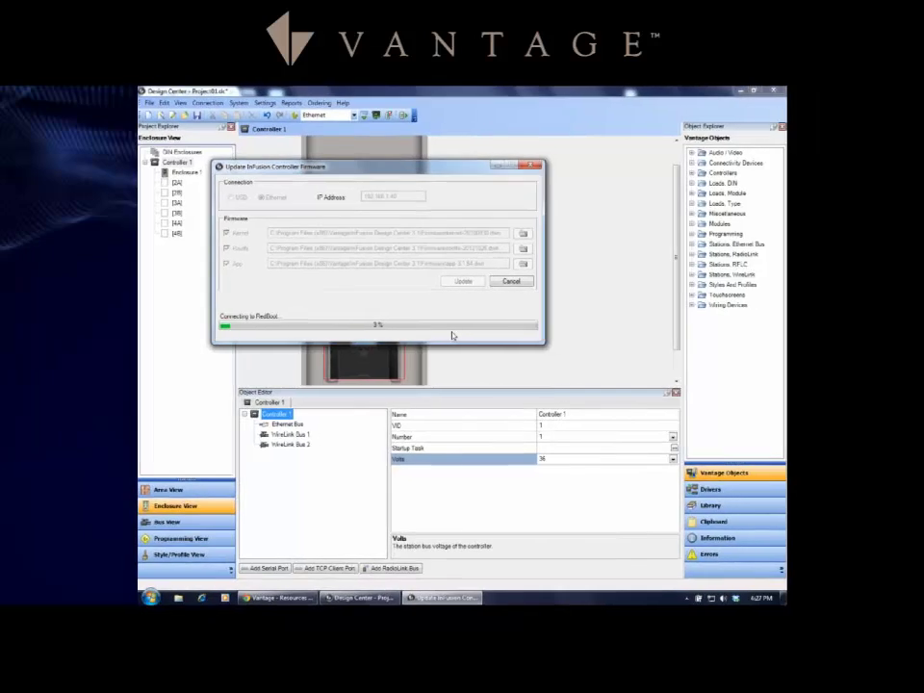
click(510, 282)
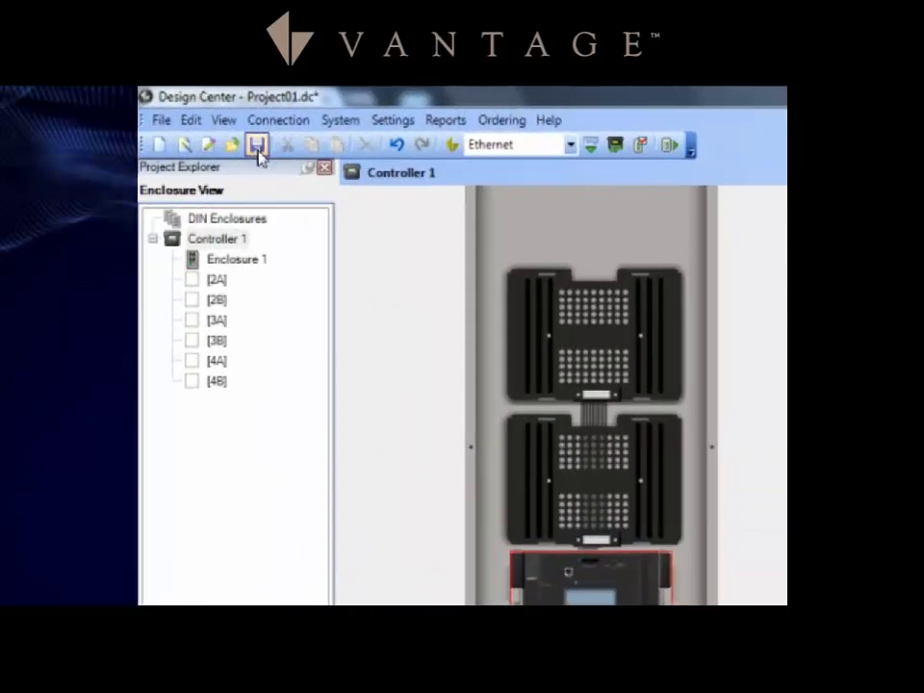
Save the project in the Documents library, naming it with the owner's surname followed by "Residence 031813".
click(161, 125)
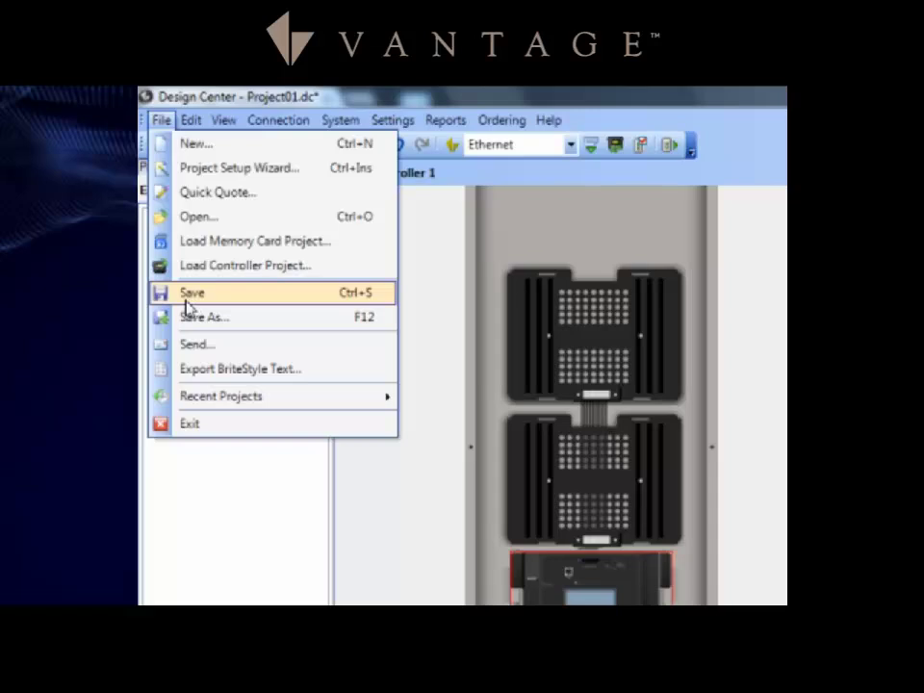
click(185, 294)
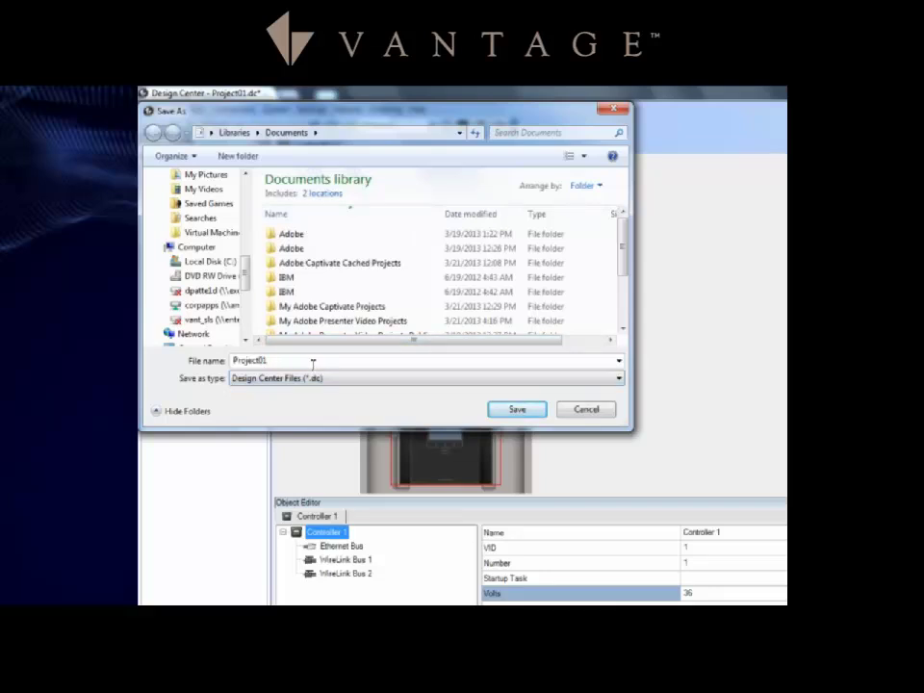
text(Bu)
key(BackSpace)
key(BackSpace)
text(tcher R)
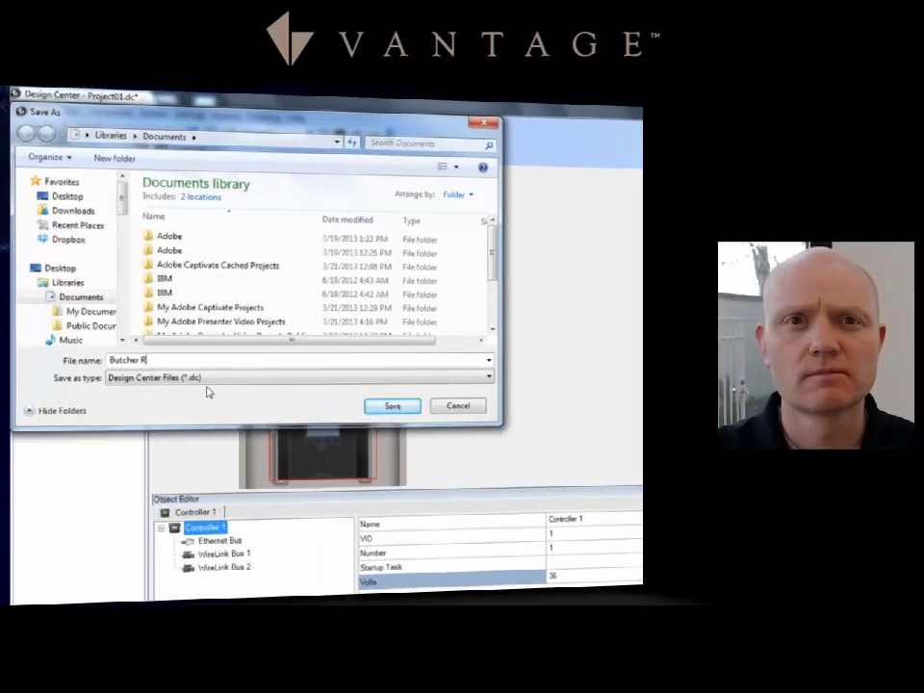
text(esiden)
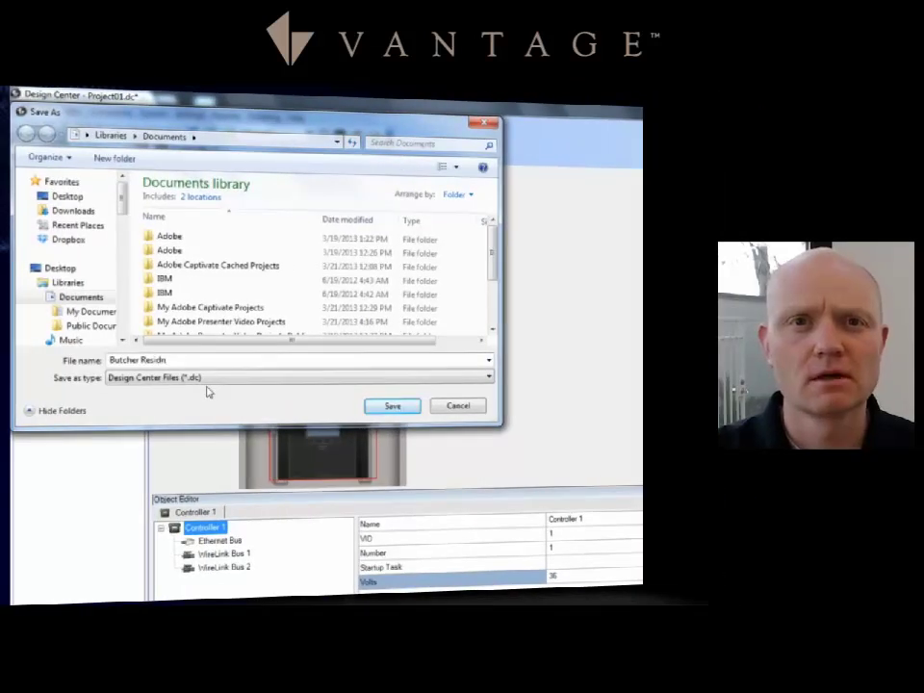
text(ce)
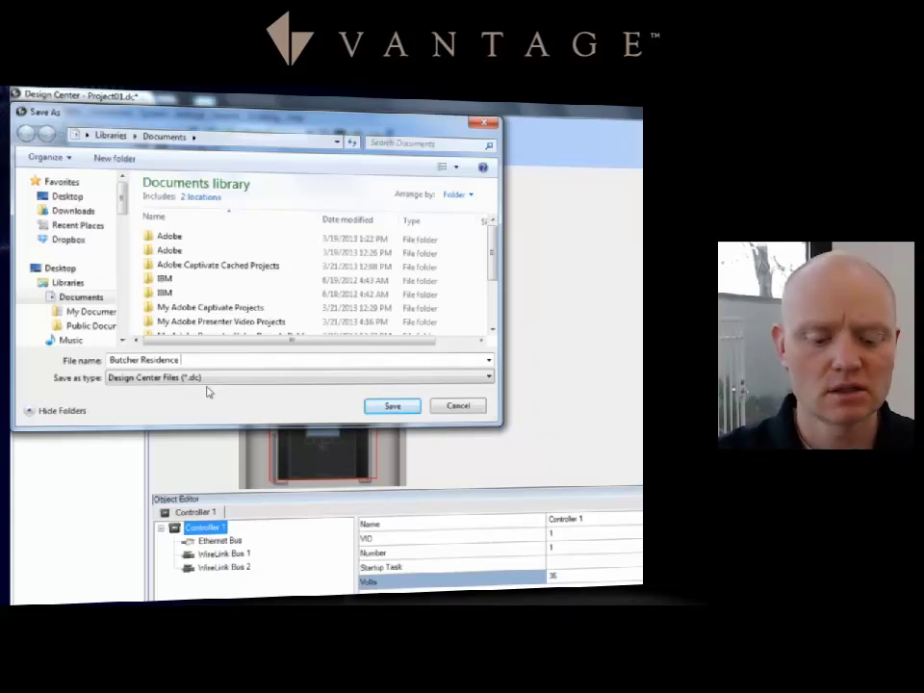
text(031813)
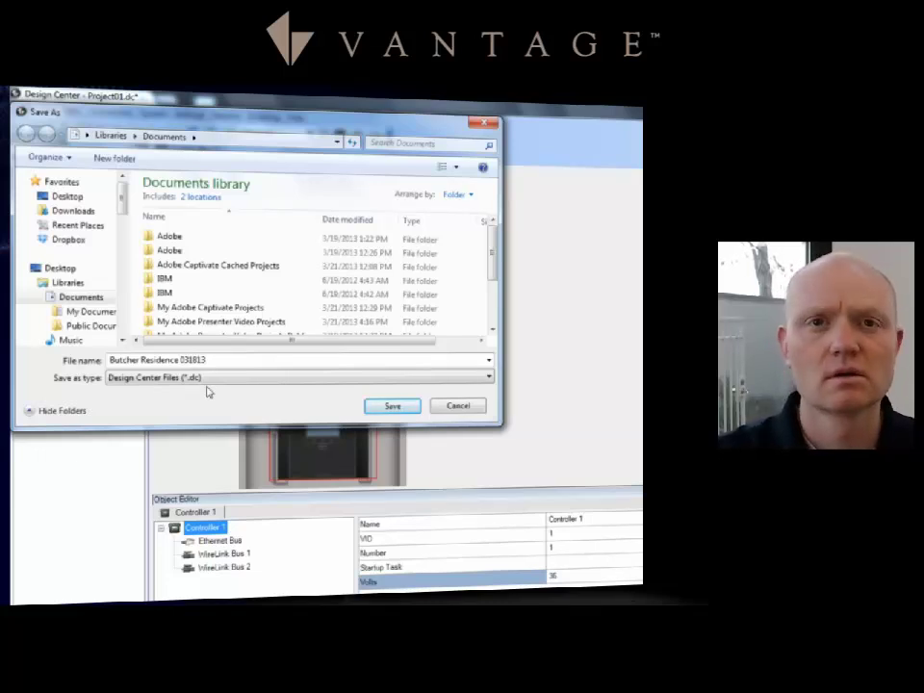
click(393, 407)
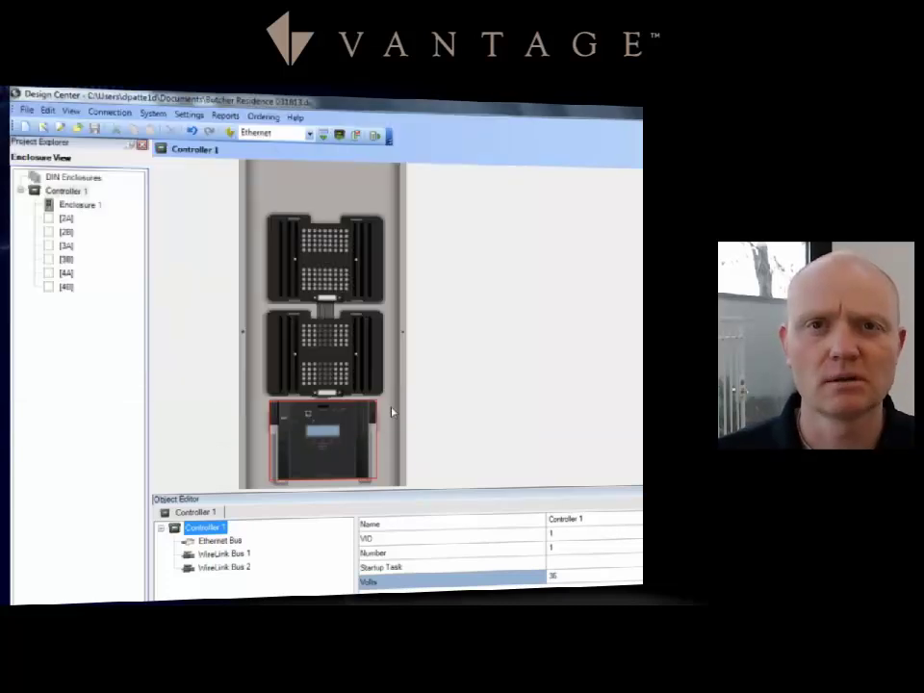
Disconnect from the controller and program the system over Ethernet with hardware checking on and writing to memory cards off.
click(230, 135)
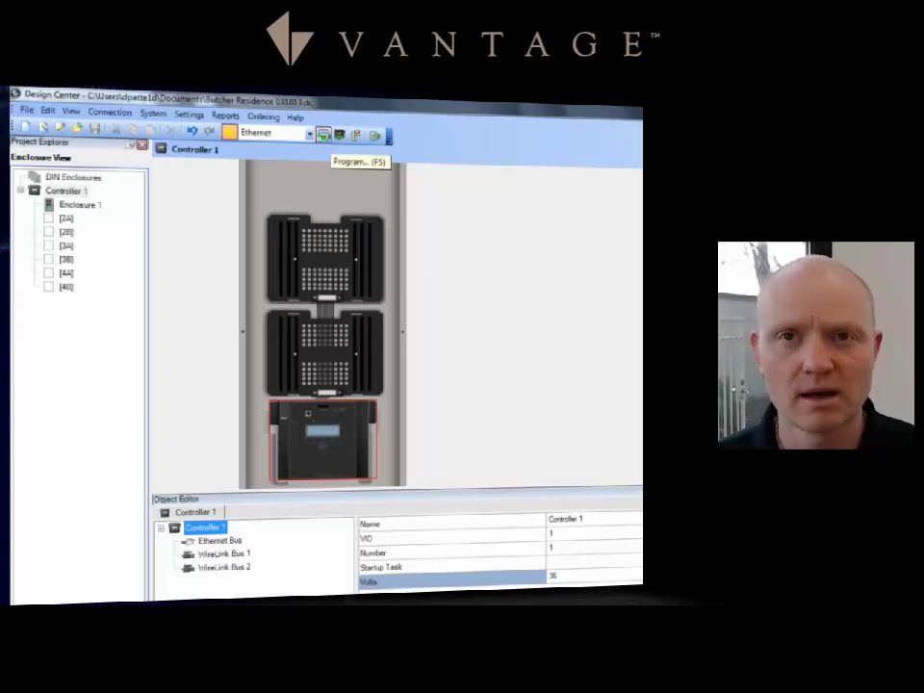
click(324, 138)
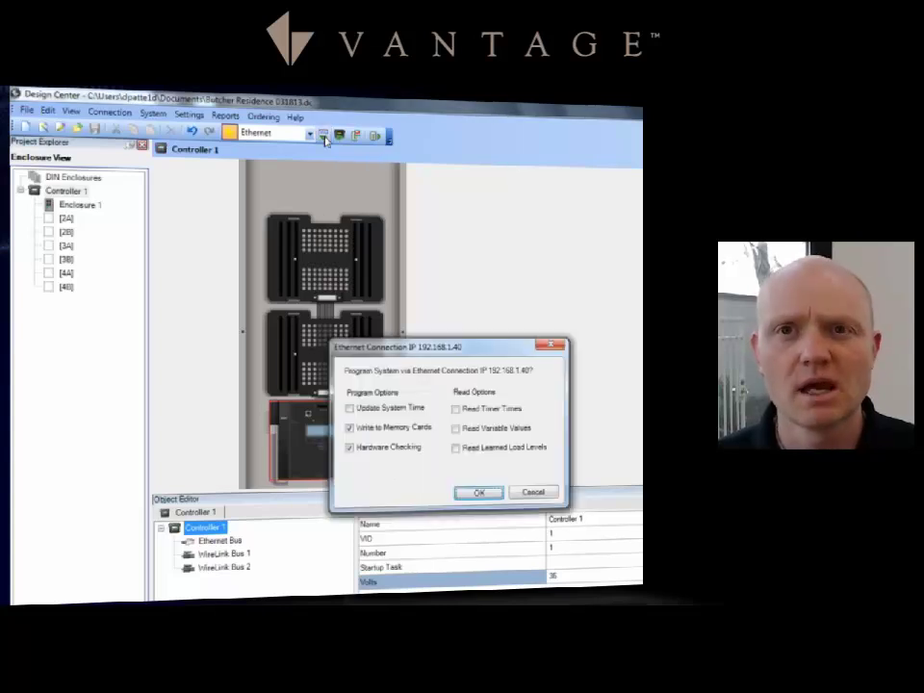
click(350, 429)
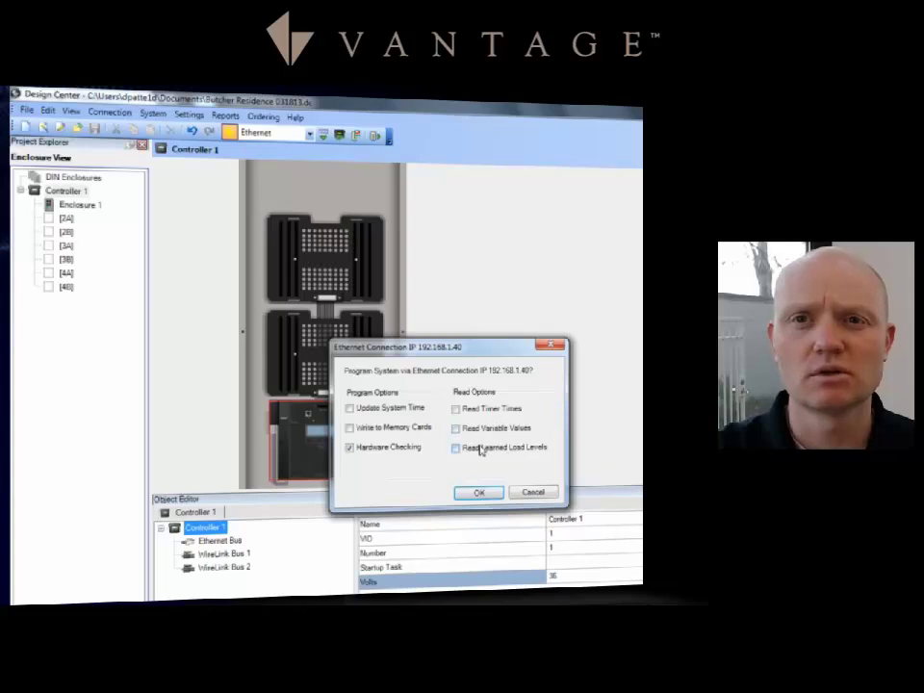
click(478, 494)
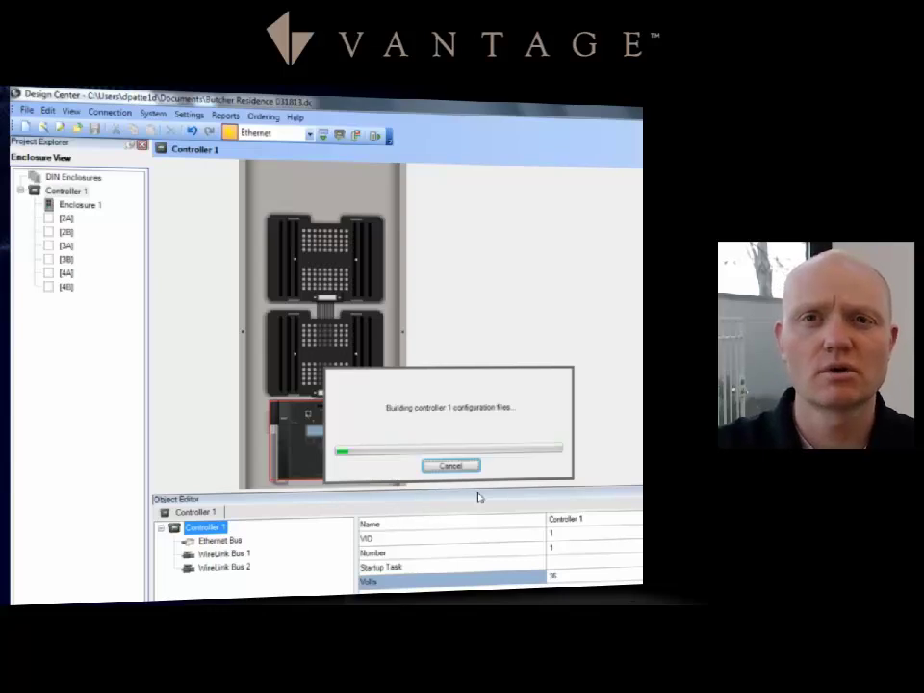